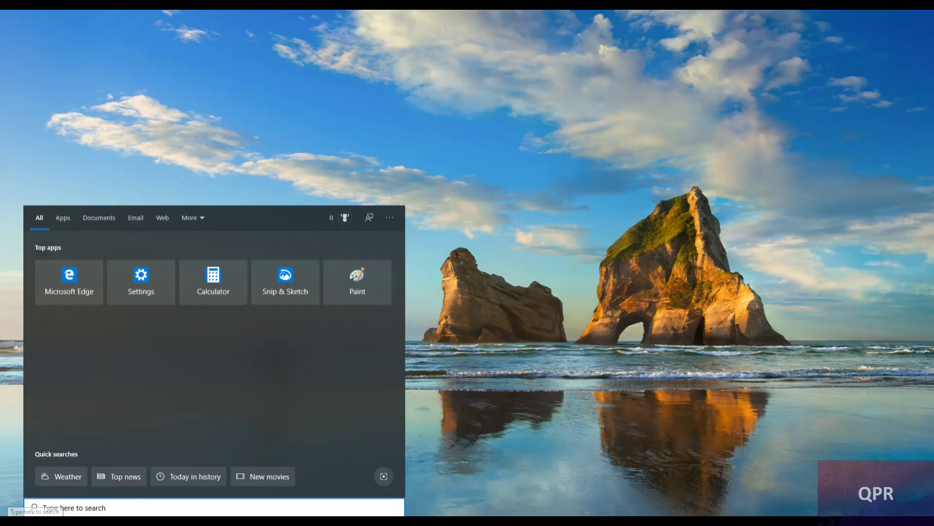
Show This PC in File Explorer and check the free space on the listed drives
key(Escape)
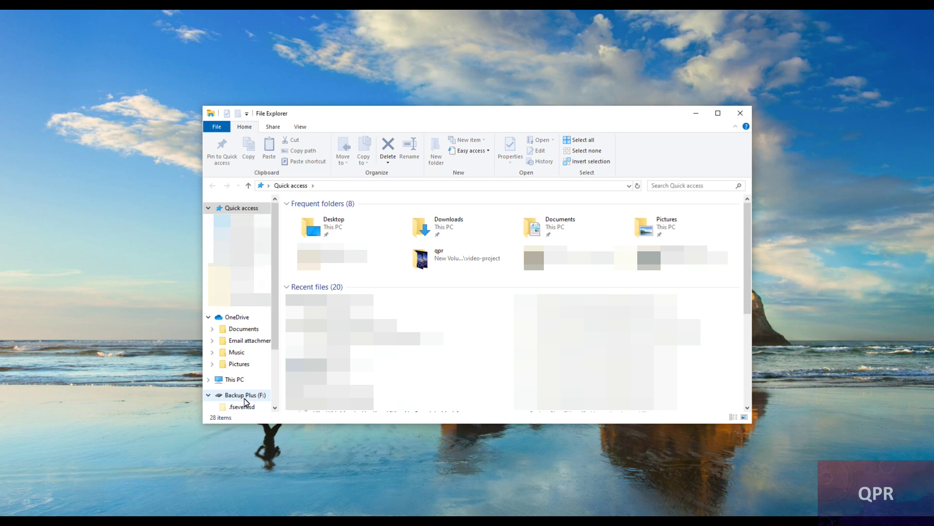
scroll(247, 292, down, 2)
scroll(248, 288, down, 1)
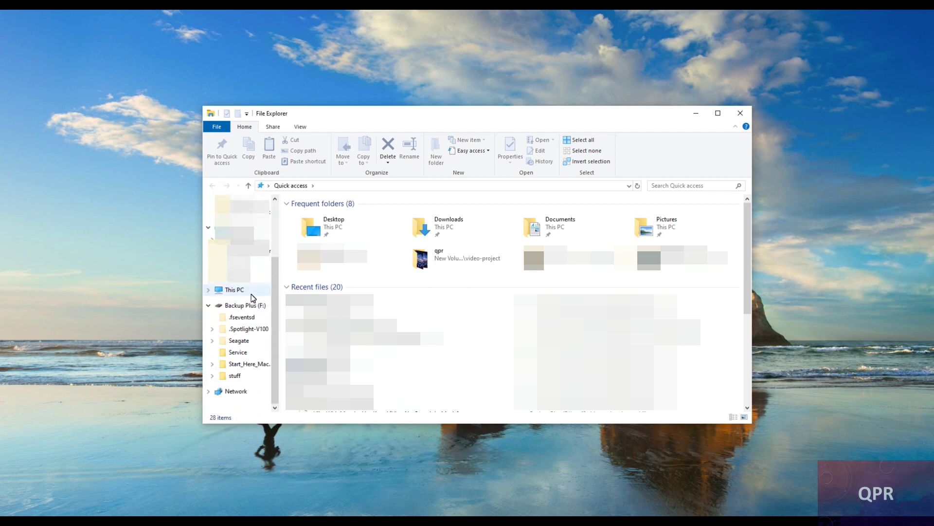
click(250, 292)
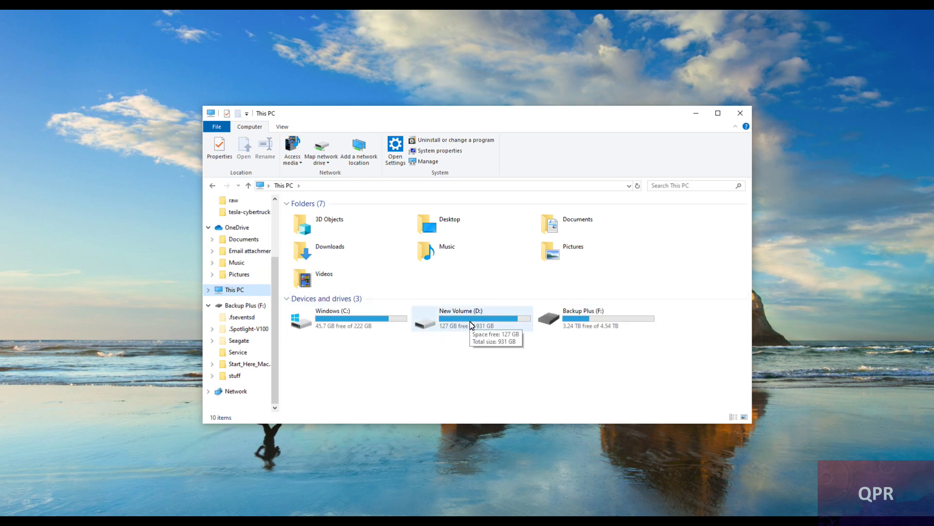
right_click(227, 292)
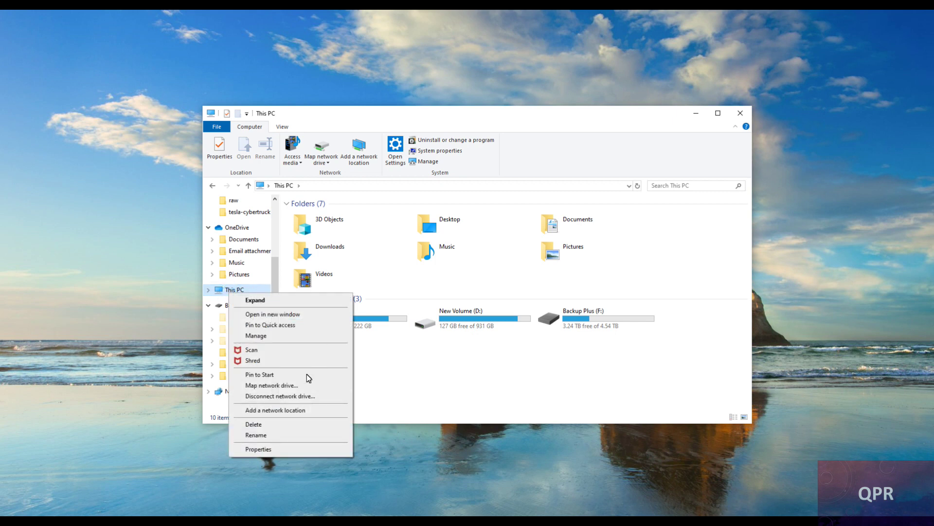
click(441, 357)
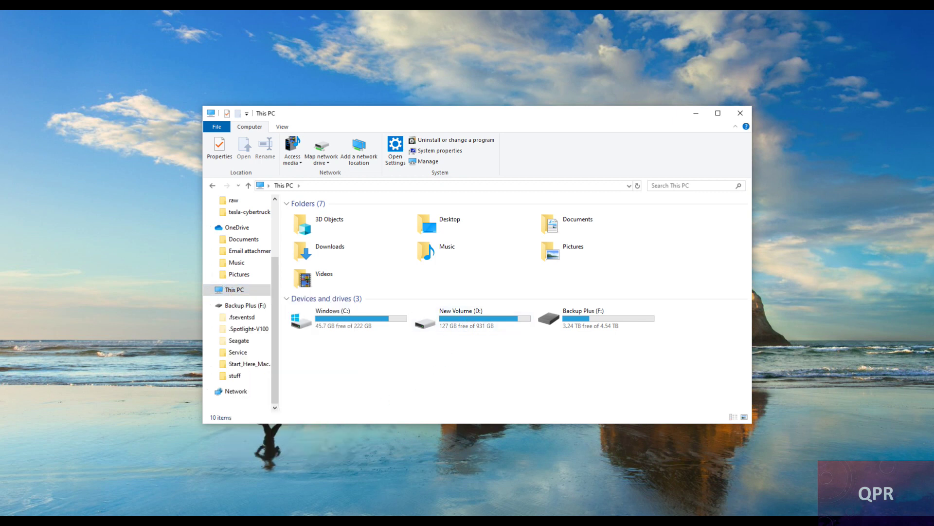
Search Windows for "stor" and open Storage settings
click(78, 508)
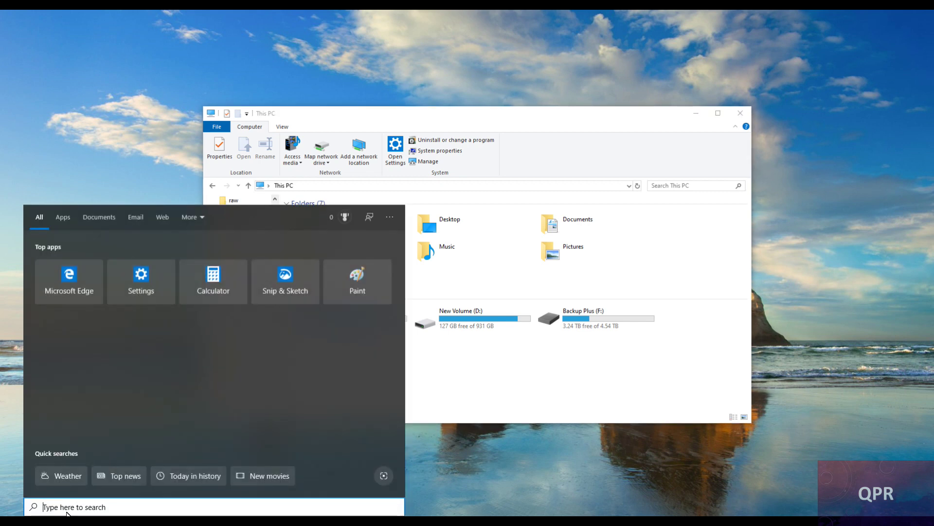
text(stro)
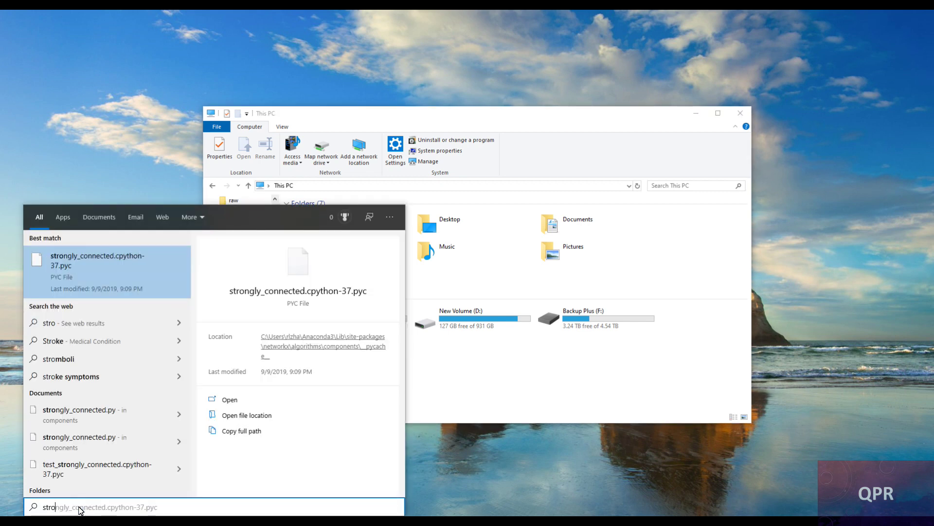
key(BackSpace)
key(BackSpace)
text(or)
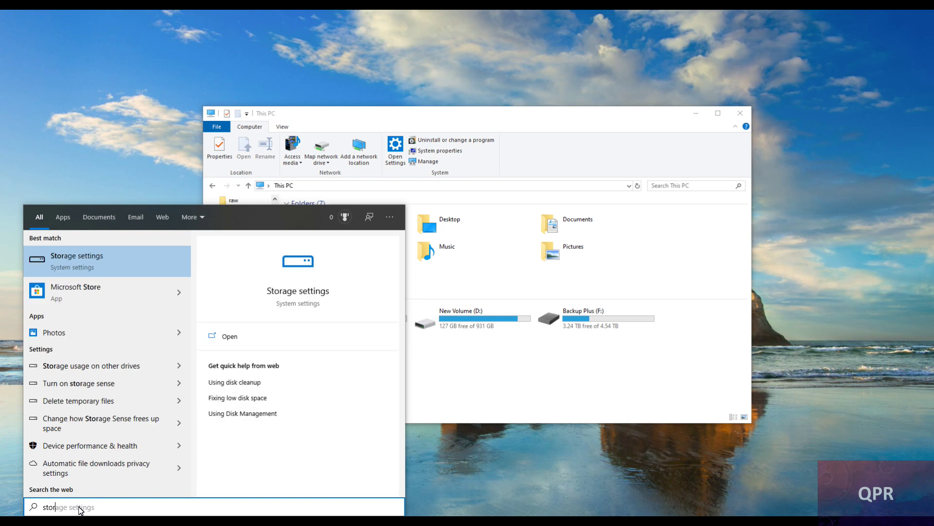
click(117, 267)
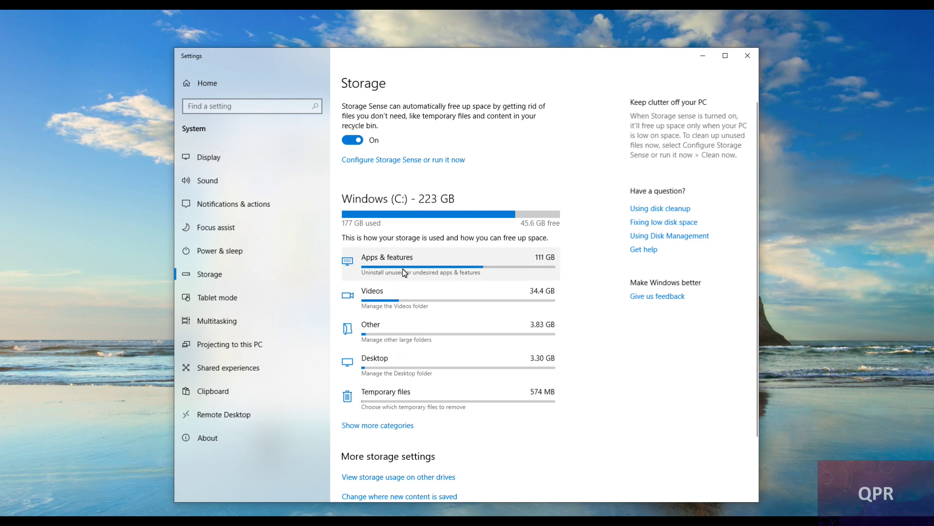
View storage usage on other drives and open the Other category of New Volume (D:)
click(396, 478)
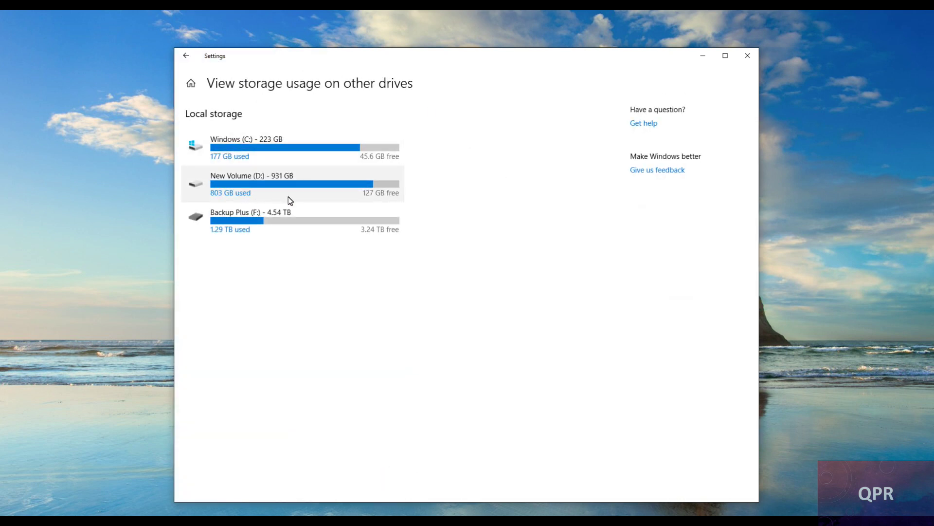
click(255, 187)
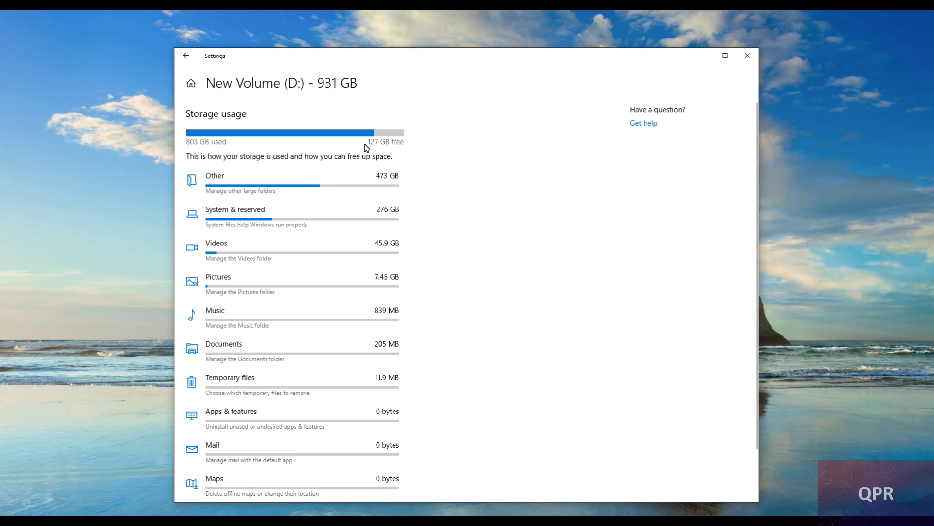
click(317, 180)
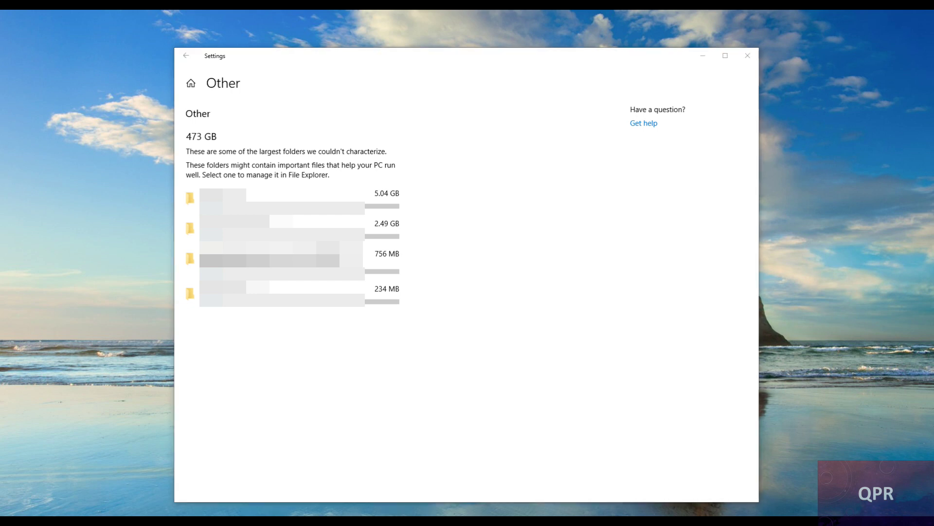
Check the combined size of all items in the root of New Volume (D:), then put the folder window away
double_click(492, 360)
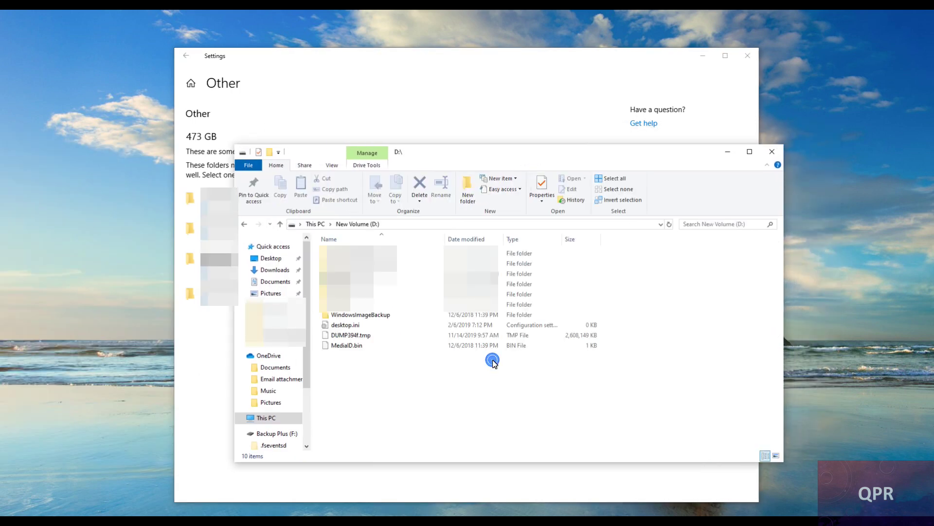
key(ctrl+a)
right_click(366, 346)
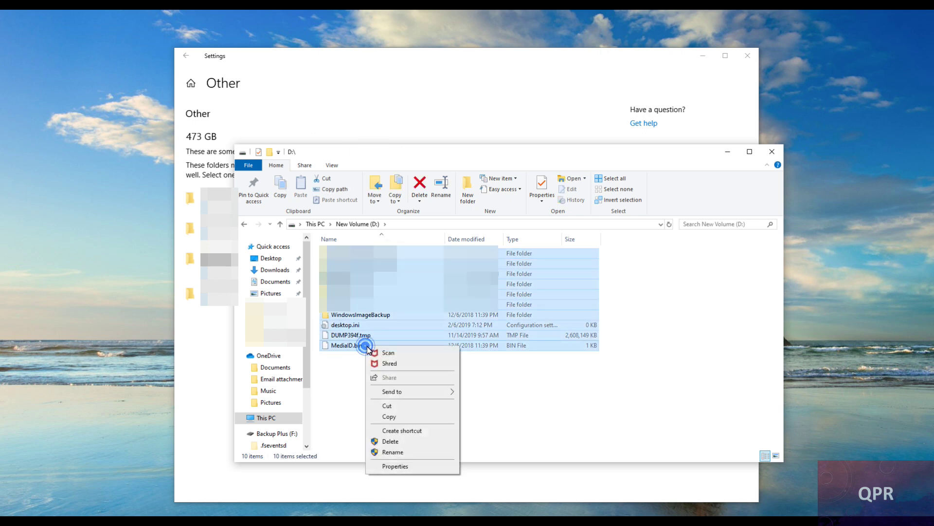
click(397, 466)
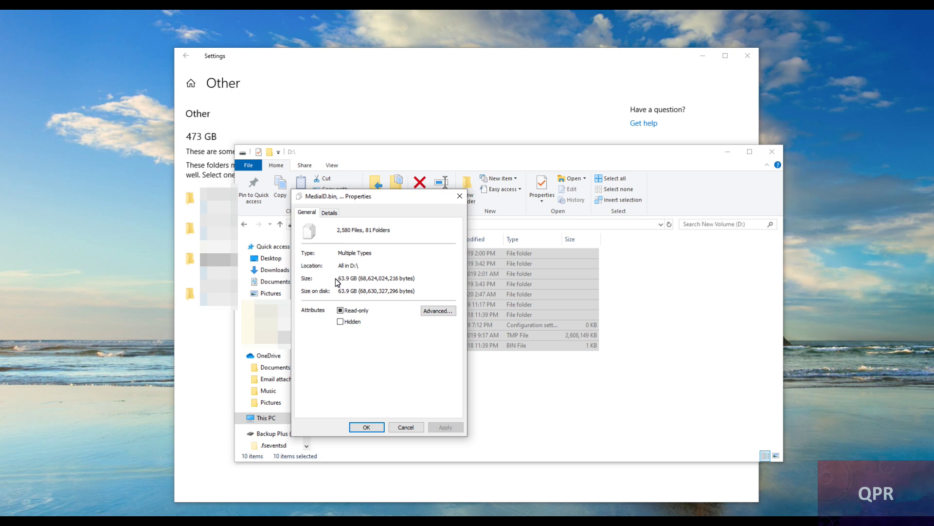
drag(337, 278, 361, 281)
drag(425, 152, 648, 179)
drag(414, 193, 548, 183)
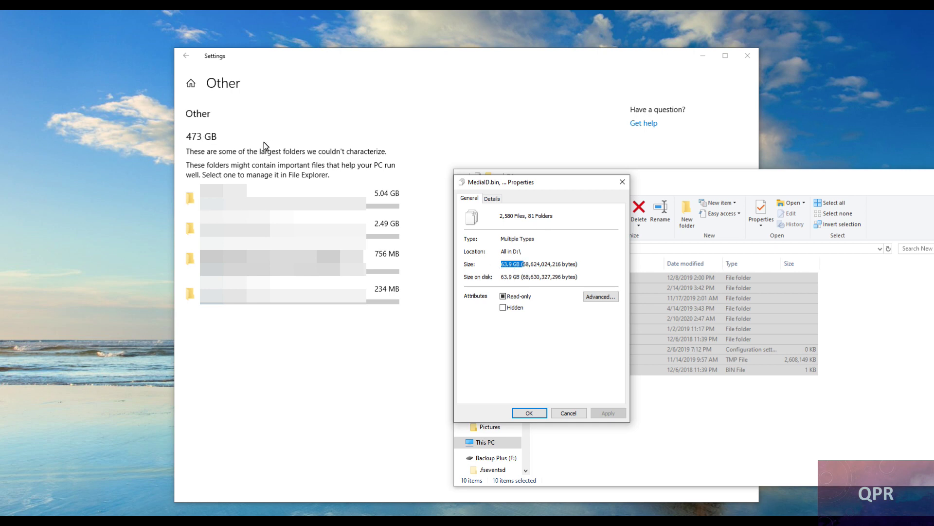
click(626, 185)
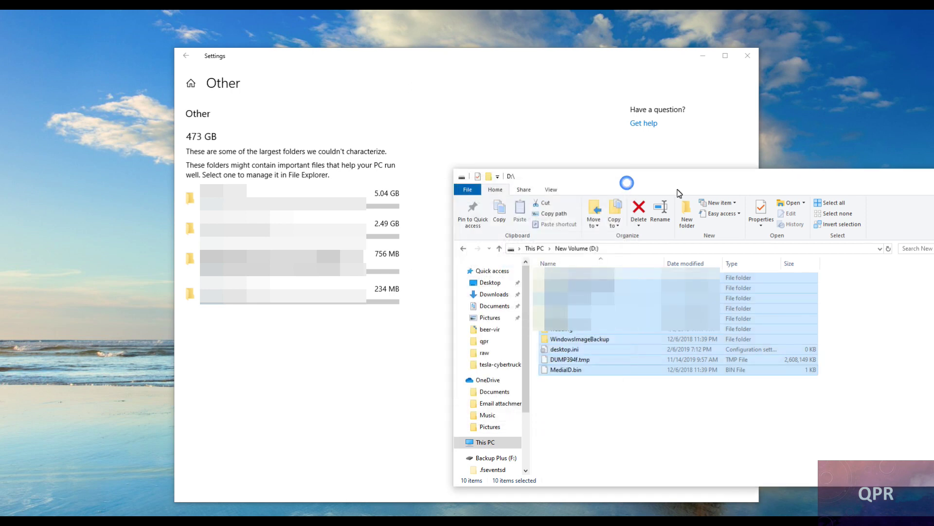
double_click(757, 175)
click(882, 192)
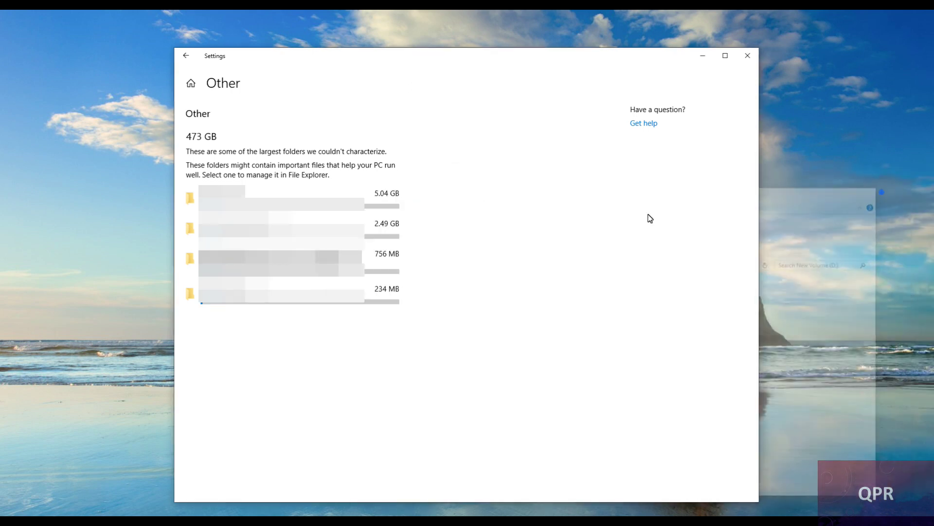
Open the properties of This PC and bring up its System Protection settings
key(super+e)
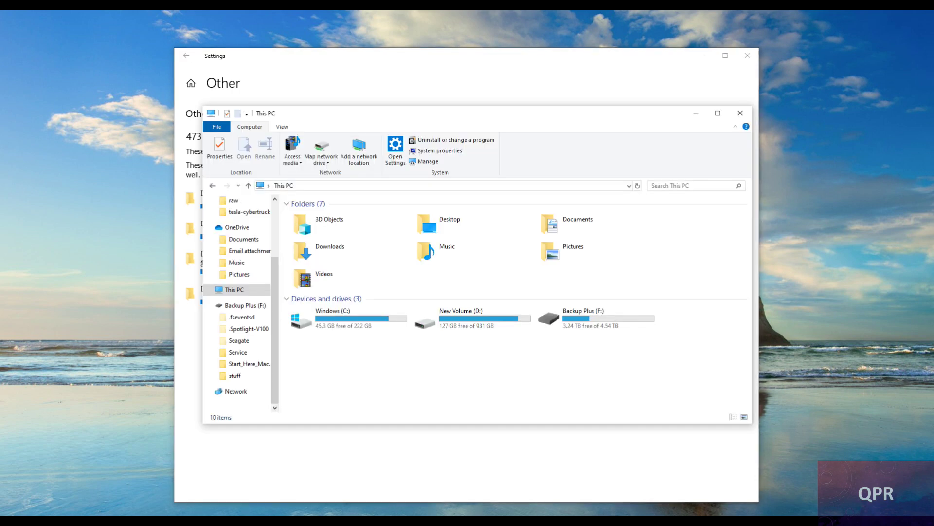
click(106, 520)
click(106, 520)
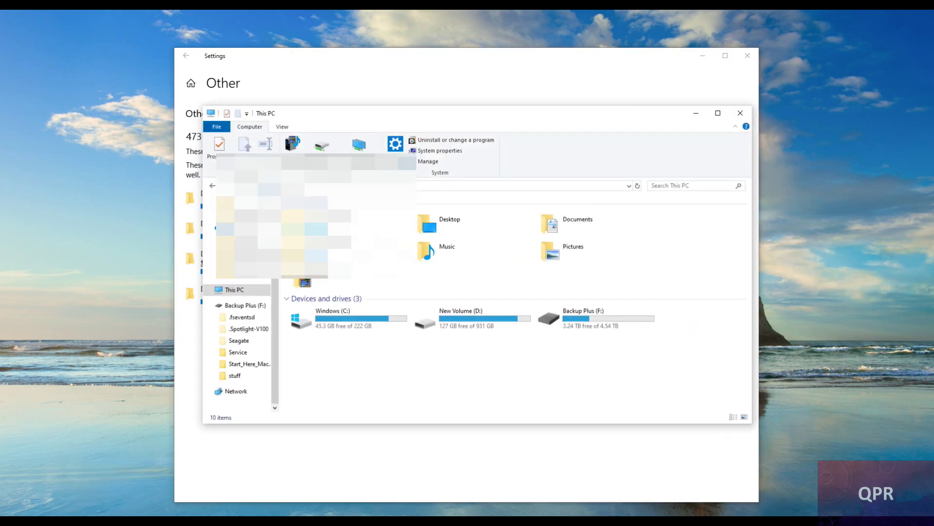
right_click(226, 288)
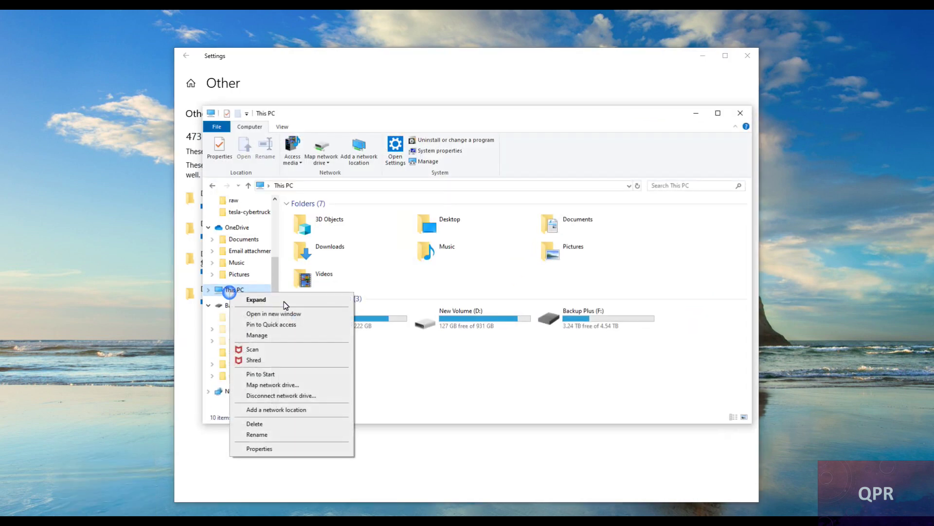
click(259, 447)
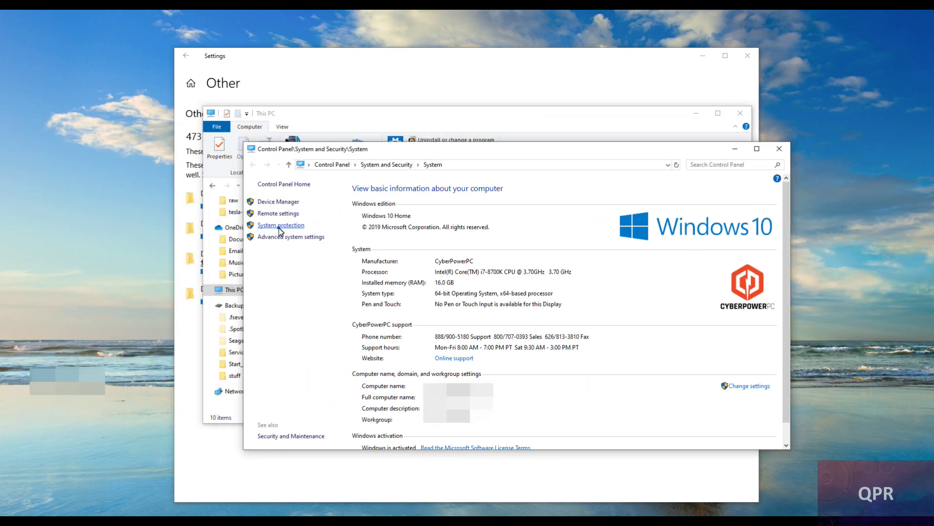
click(279, 227)
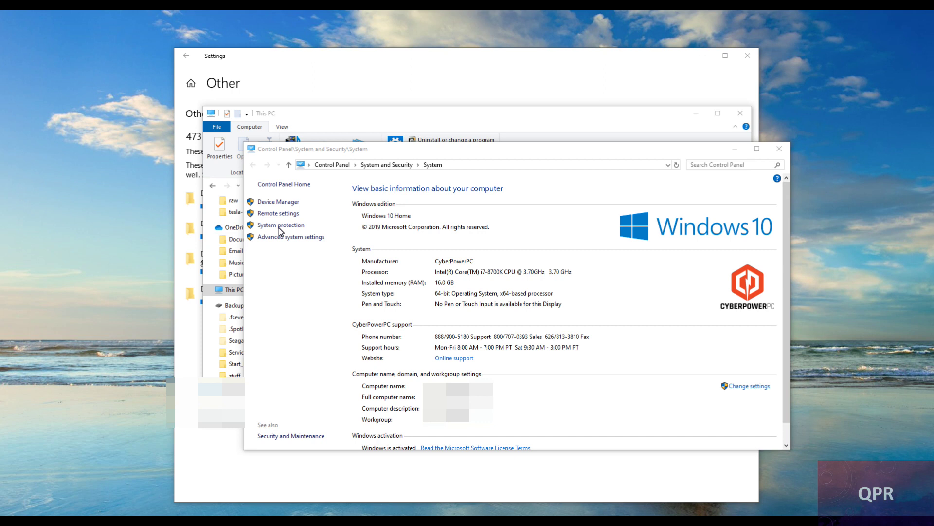
drag(204, 155, 421, 169)
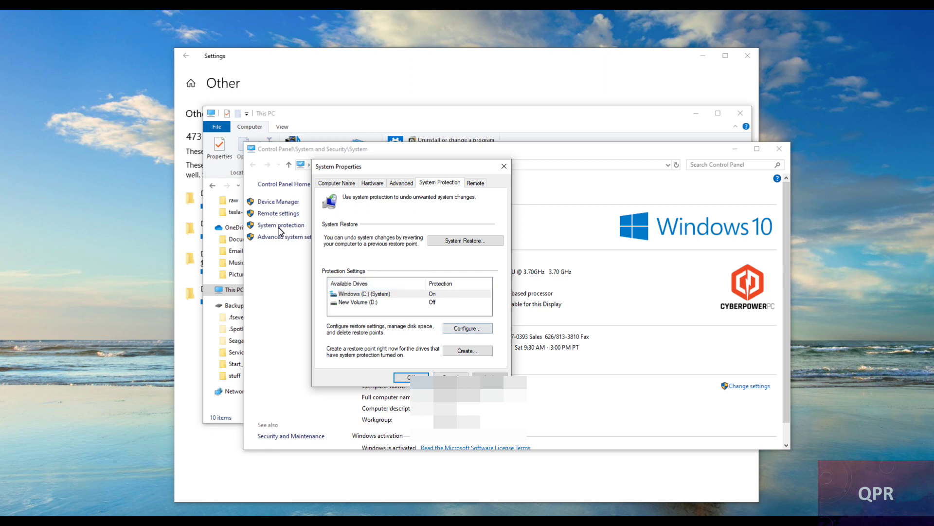
Set the system protection maximum usage for Windows (C:) to 1% (2.23 GB), accepting the deletion of older restore points
click(468, 328)
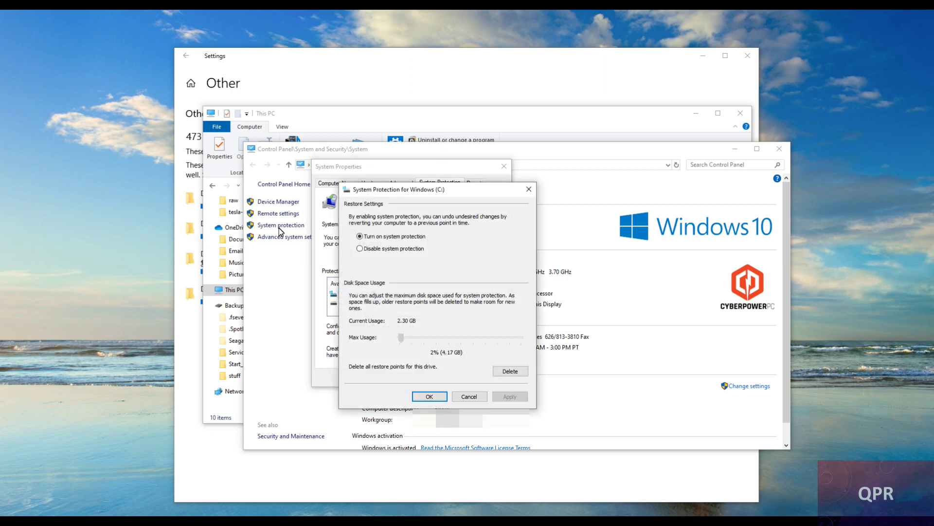
key(Left)
key(alt+a)
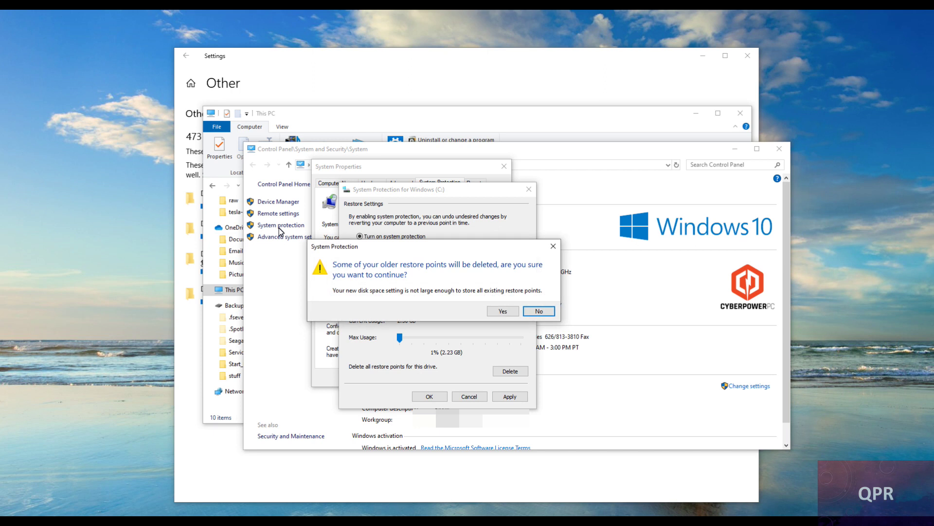
key(Left)
key(Return)
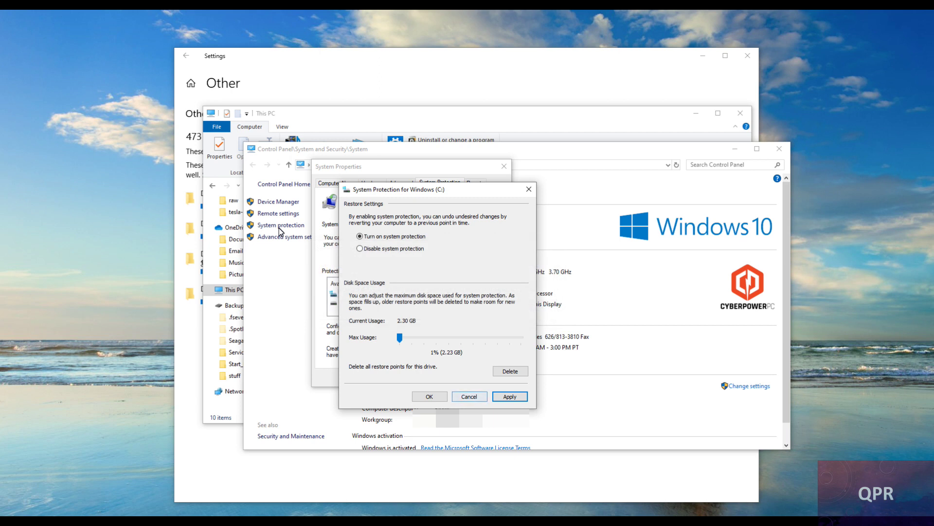
key(shift+Tab)
Configure system protection for New Volume (D:), lowering maximum usage to 1% (9.31 GB) and deleting all its restore points
key(shift+Tab)
key(Return)
key(shift+Tab)
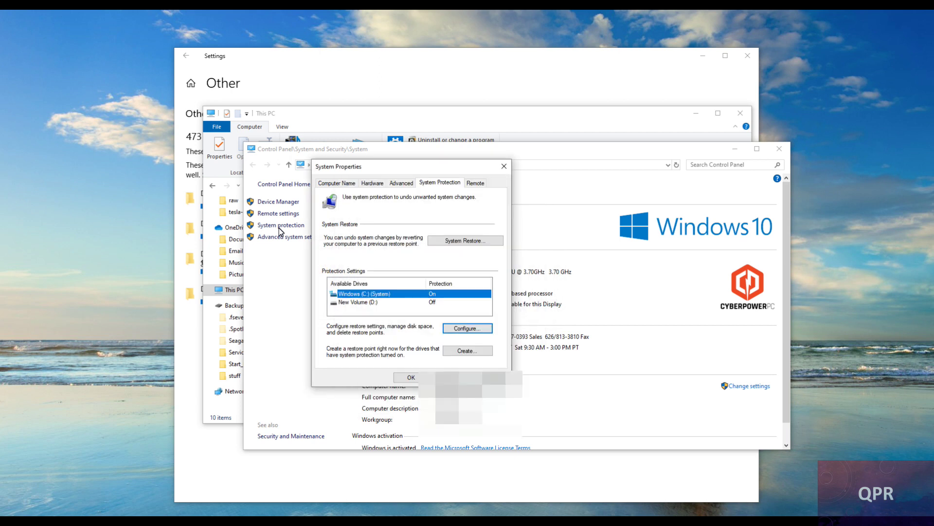
key(Return)
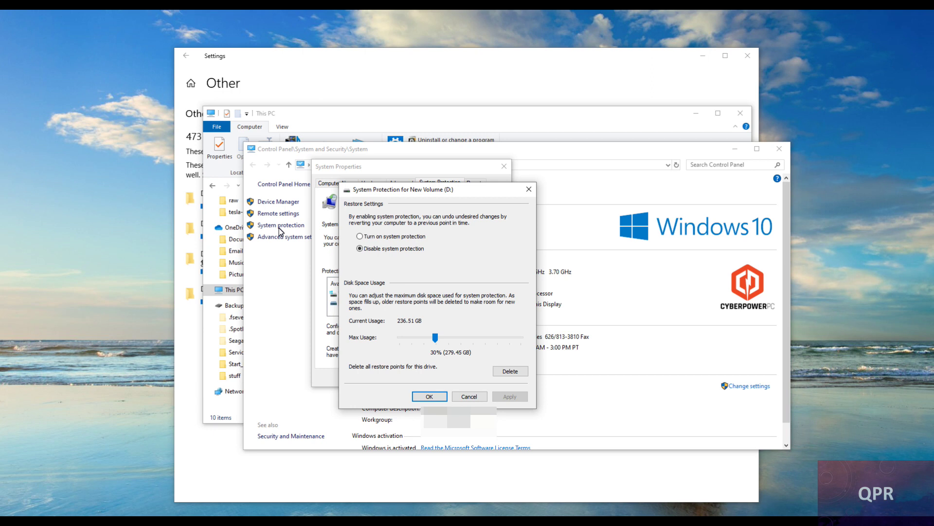
drag(435, 337, 400, 337)
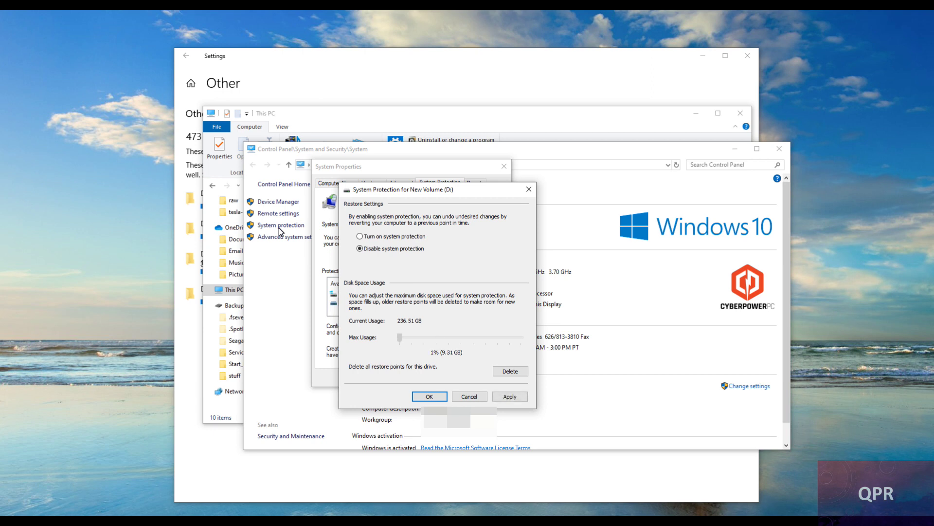
click(509, 371)
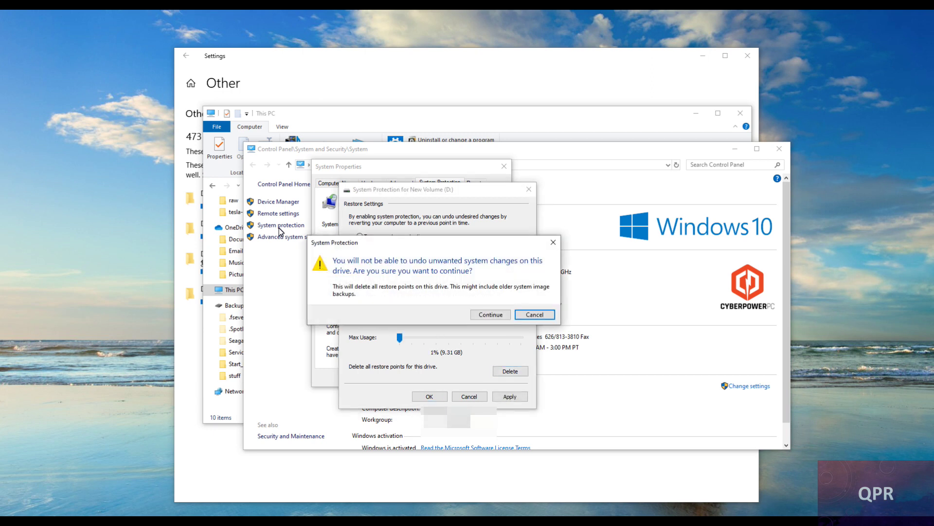
click(490, 314)
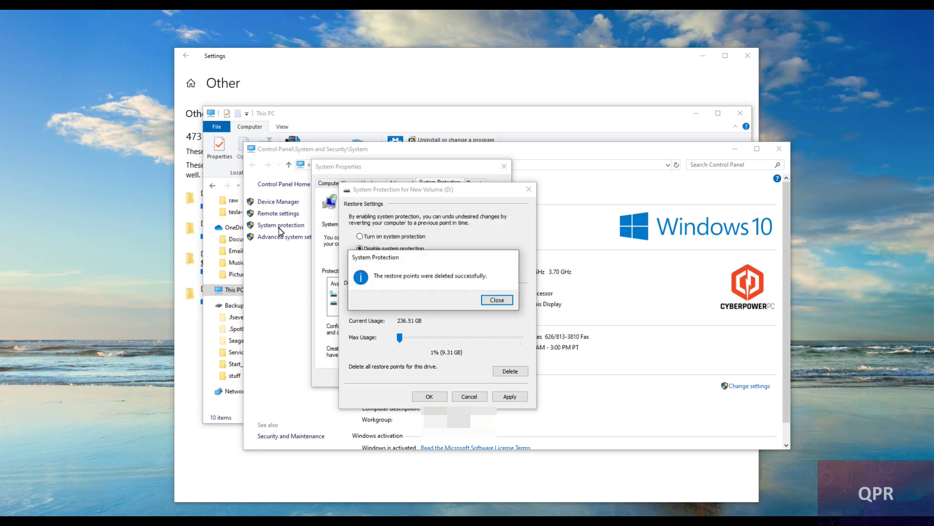
key(Return)
Apply the reduced disk space limit for New Volume (D:), agree to the restore point removal, and close its protection settings
key(alt+a)
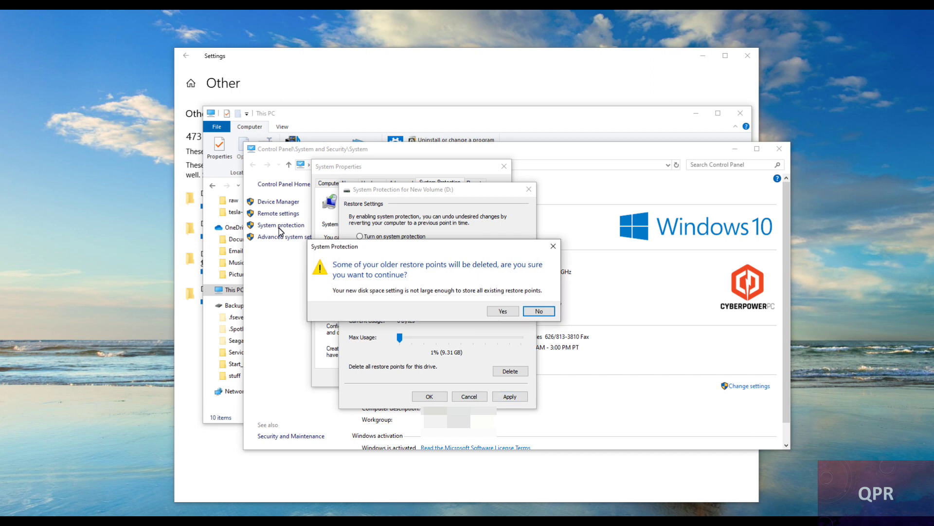
key(Tab)
key(Return)
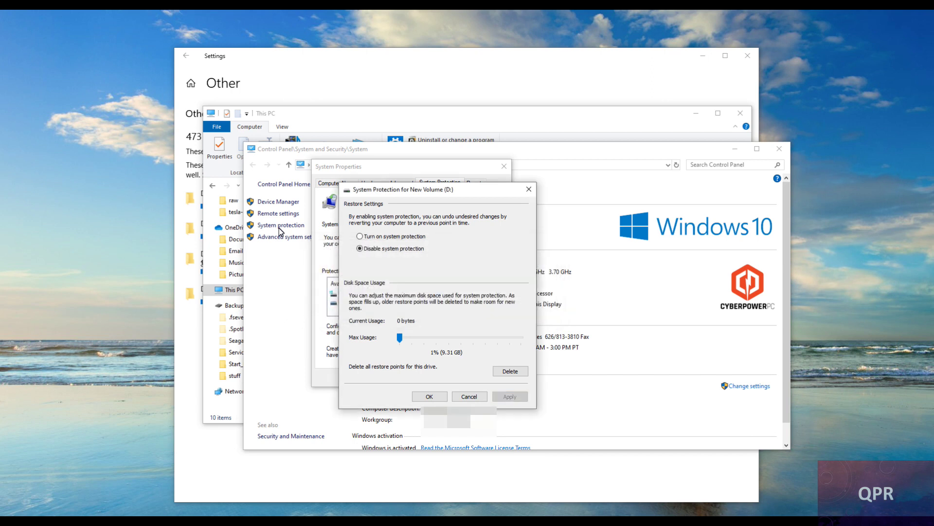
key(Tab)
key(alt+a)
key(Return)
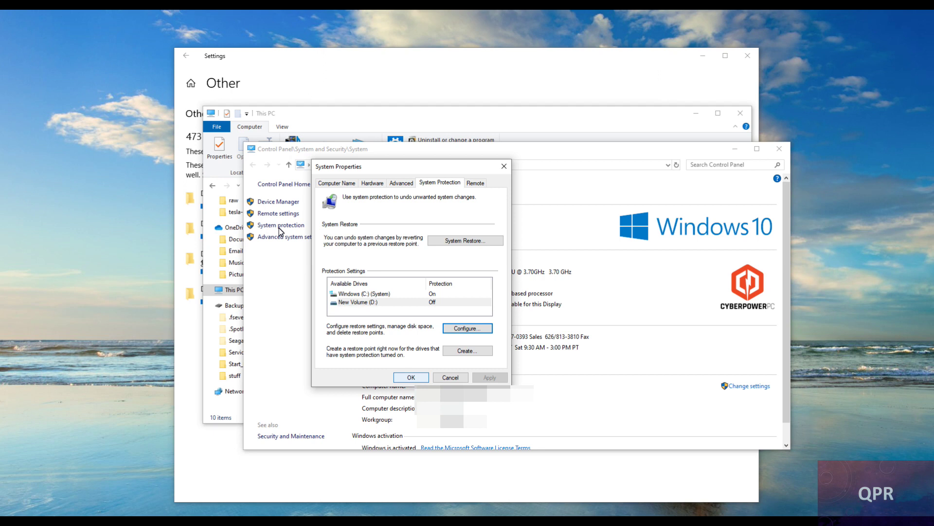
Check the system protection disk usage of Windows (C:) in its protection settings, and close both property dialogs
key(shift+Tab)
key(Up)
key(alt+o)
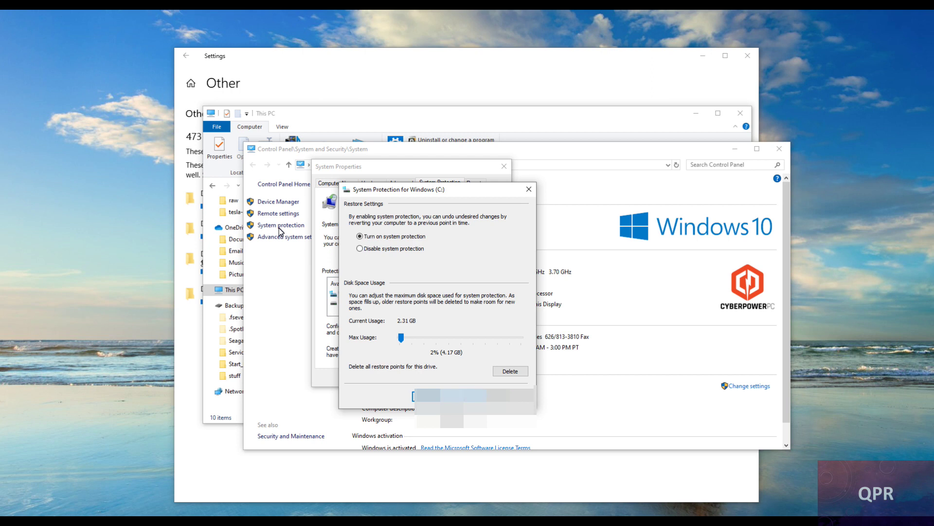
click(471, 396)
click(410, 376)
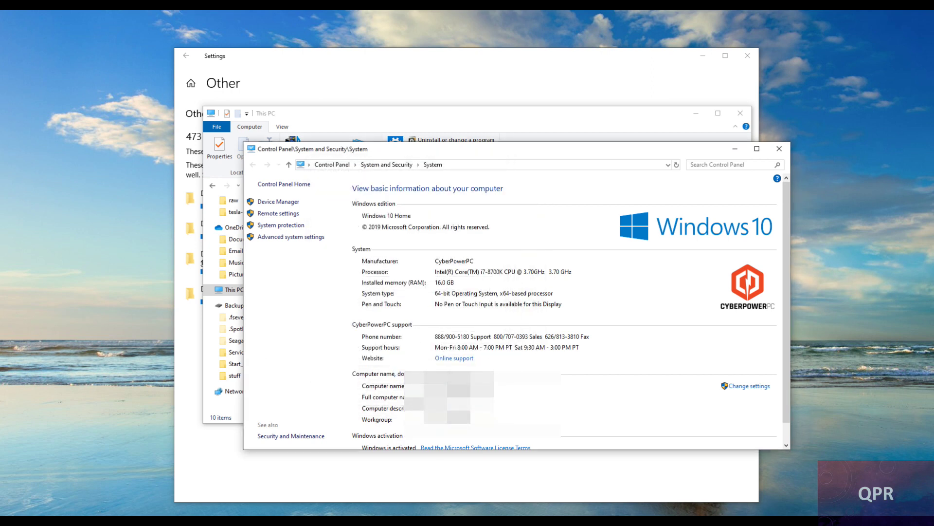
Open This PC in a new File Explorer window to check the free space on the drives
key(super+e)
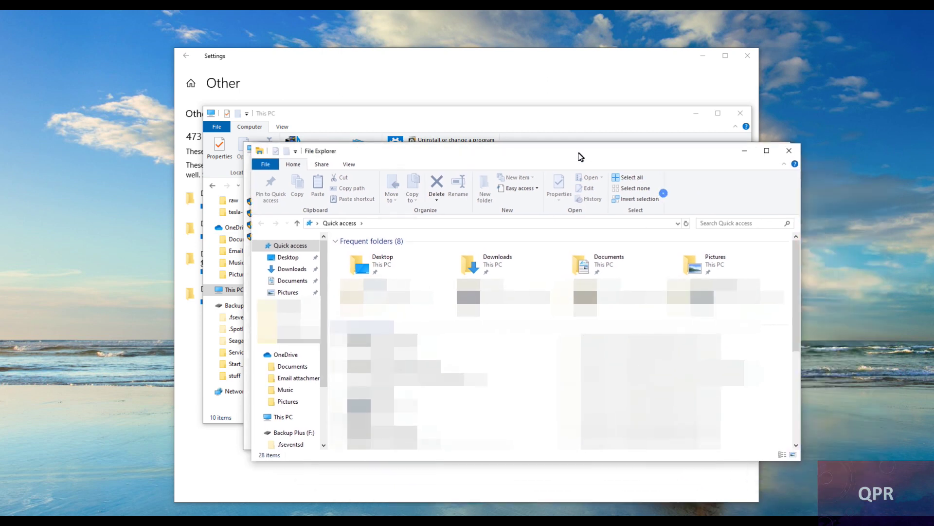
click(306, 416)
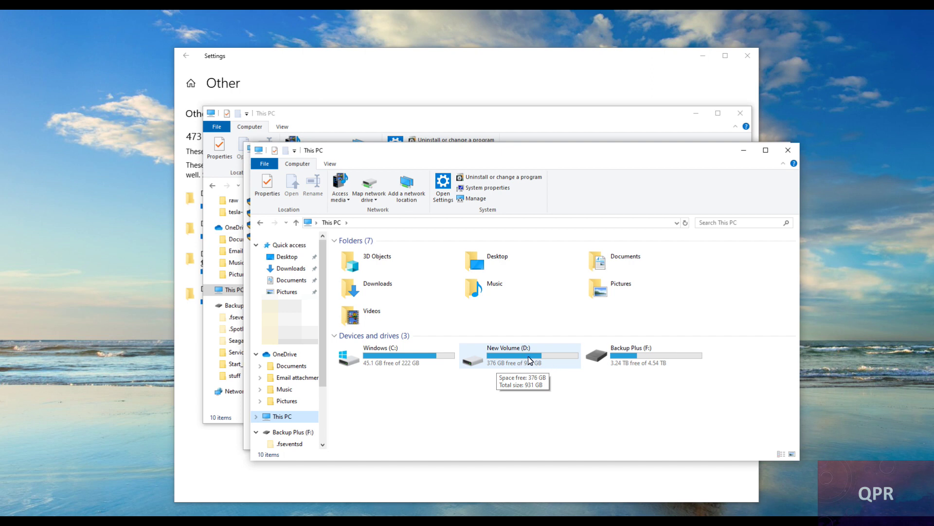
Return to the Settings storage overview, open New Volume (D:), and refresh its storage usage breakdown
click(317, 81)
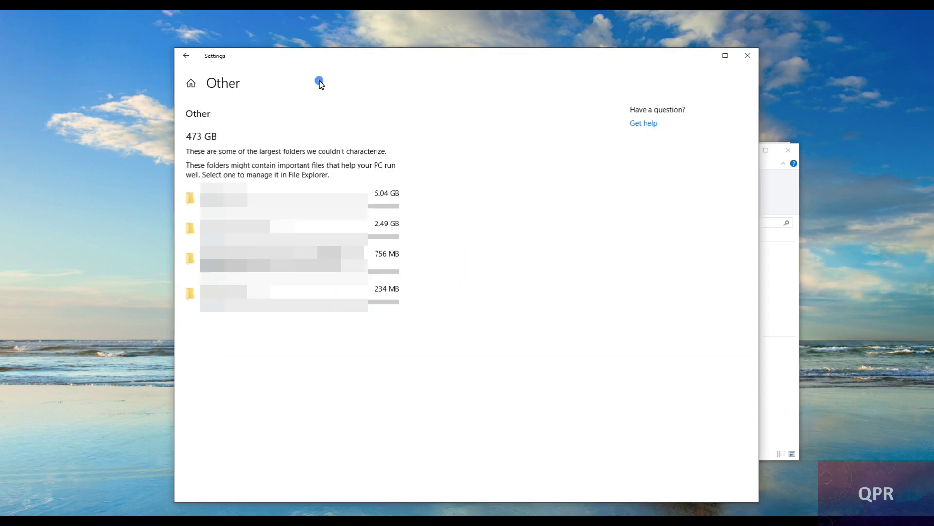
click(187, 56)
click(190, 54)
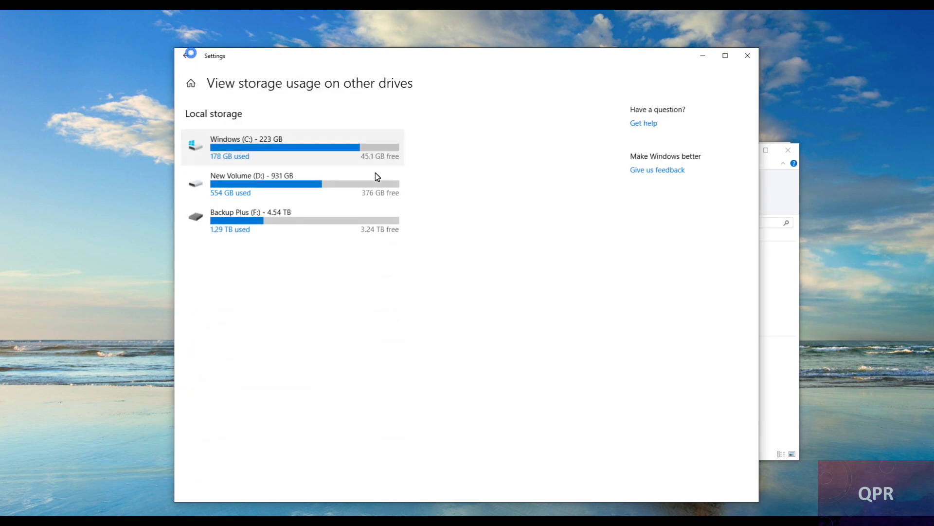
click(260, 187)
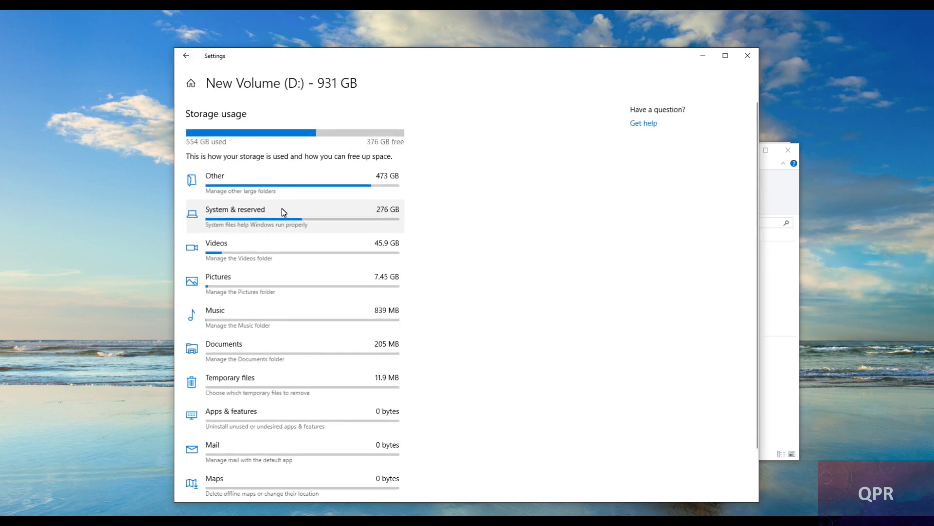
scroll(573, 141, down, 1)
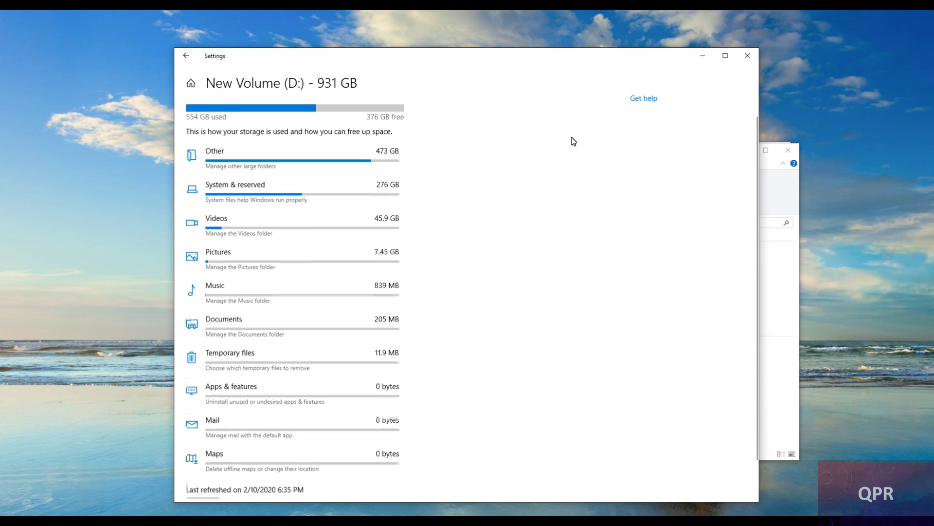
click(197, 475)
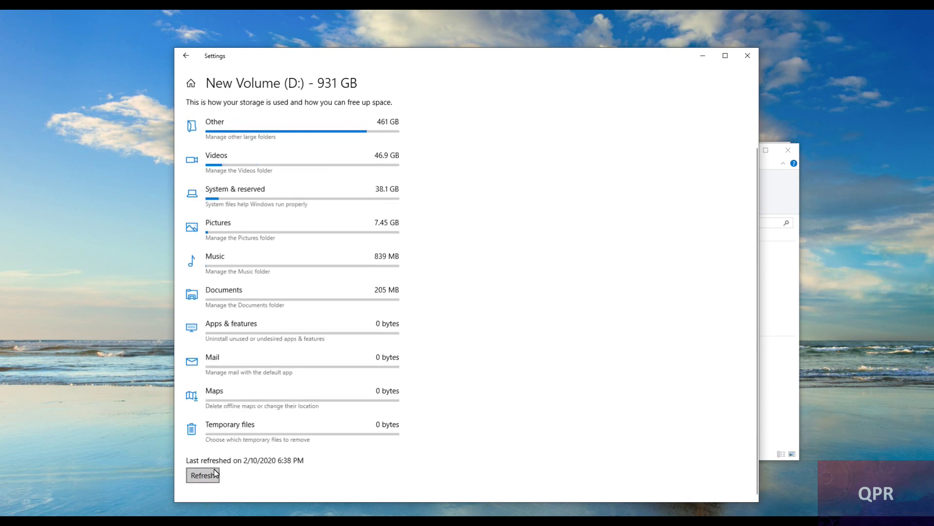
Review the refreshed storage categories of New Volume (D:), inspect the Other category, and return to the drive's overview
scroll(291, 406, up, 2)
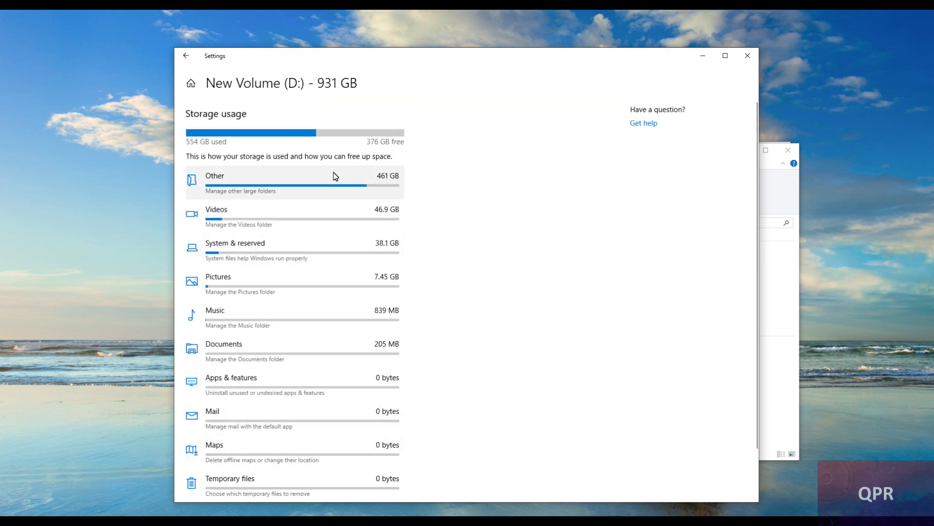
click(324, 183)
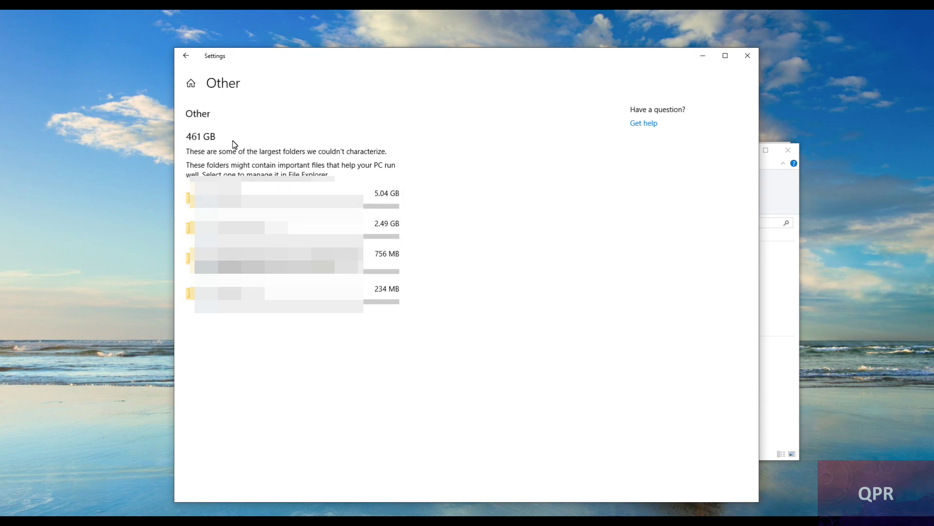
click(187, 56)
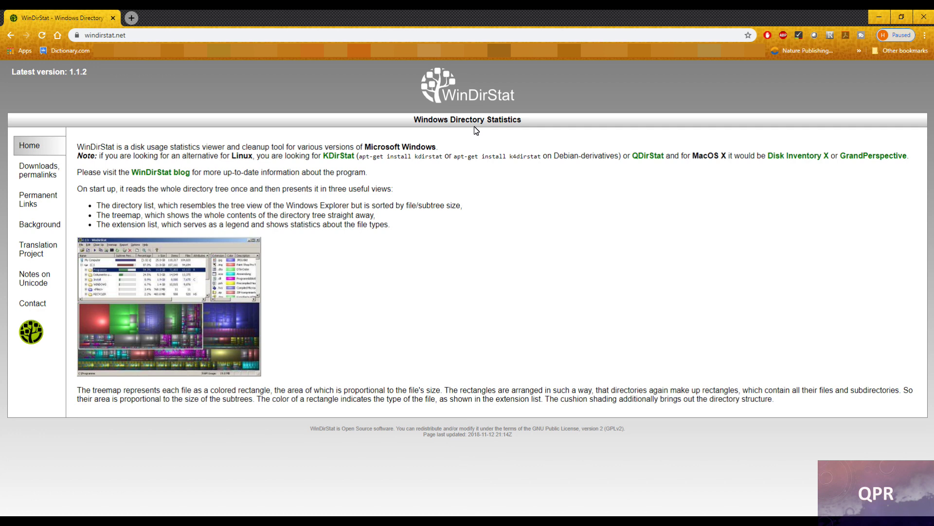
Open the downloads page of the WinDirStat website and examine the setup file hashes and the canonical links
click(43, 176)
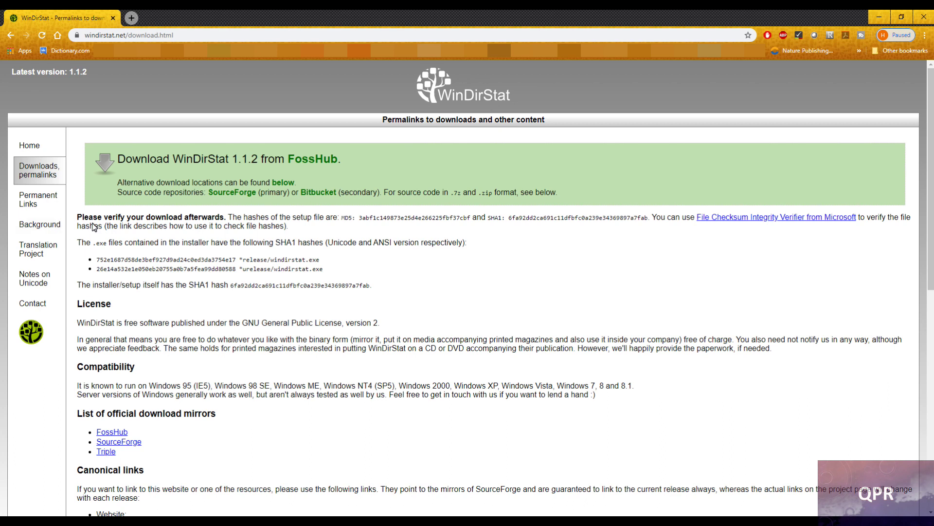
drag(88, 217, 681, 217)
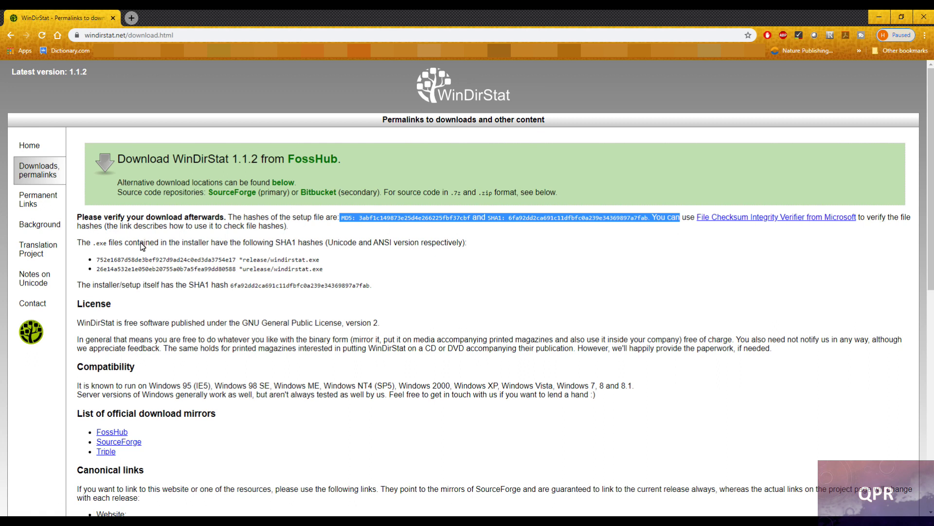
scroll(122, 337, down, 4)
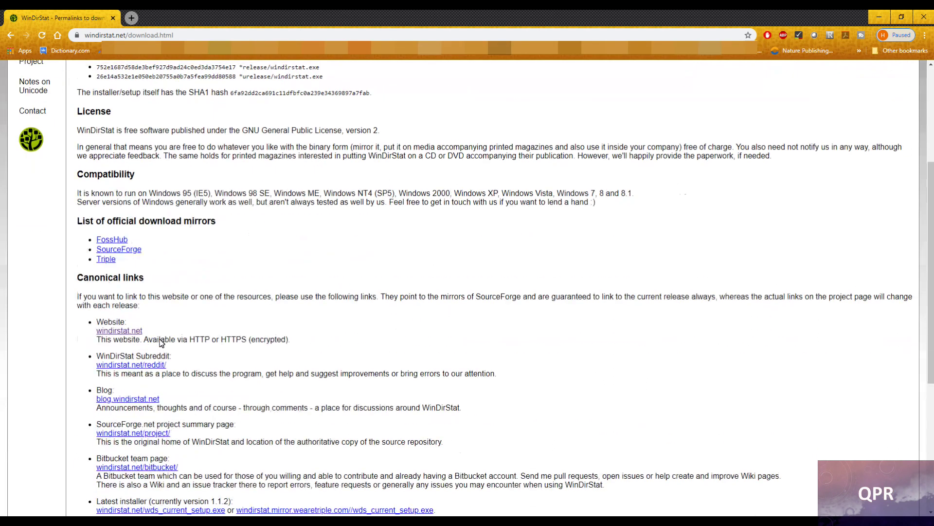
scroll(189, 302, down, 1)
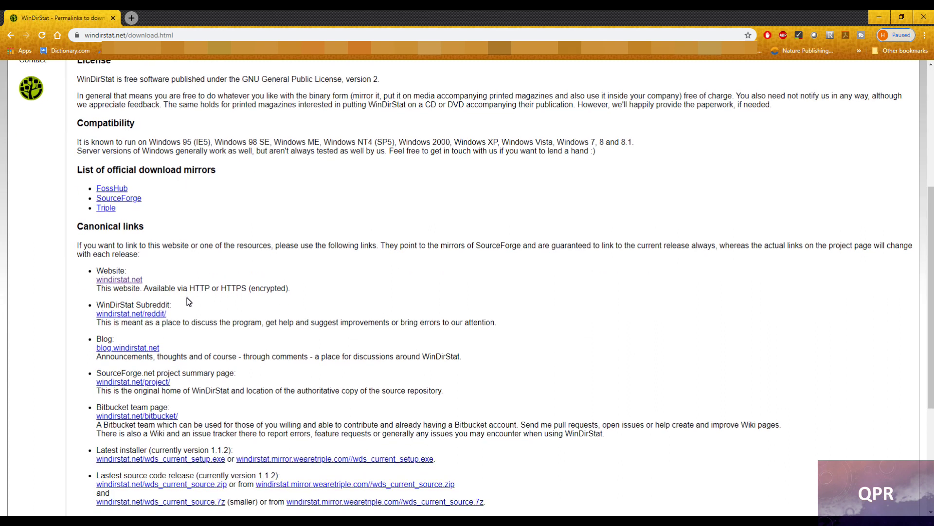
scroll(188, 300, down, 1)
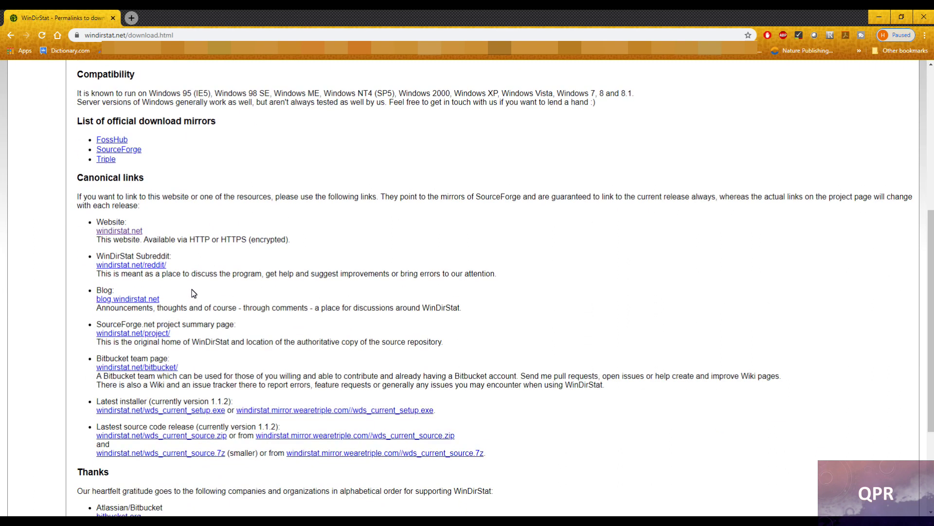
View the canonical windirstat.net website link in a separate tab, check the latest installer entry, and close the extra tab
right_click(123, 234)
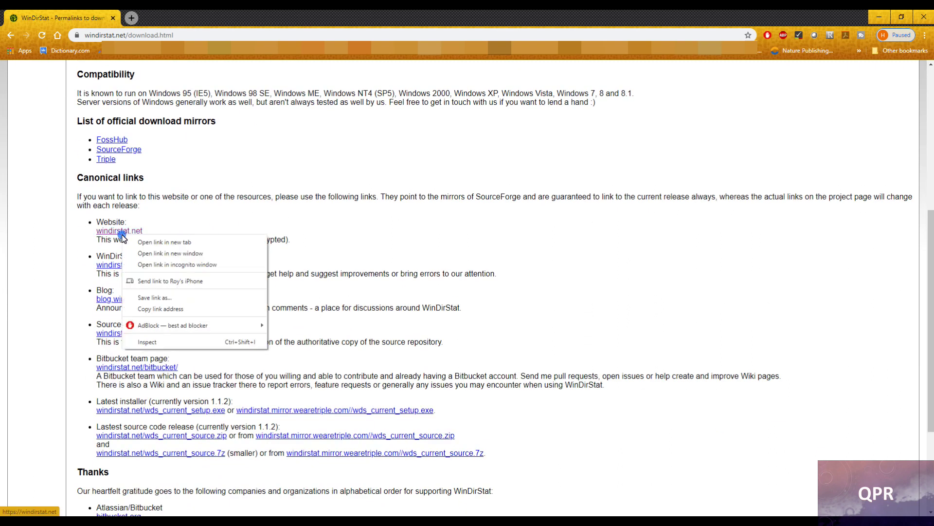
click(147, 238)
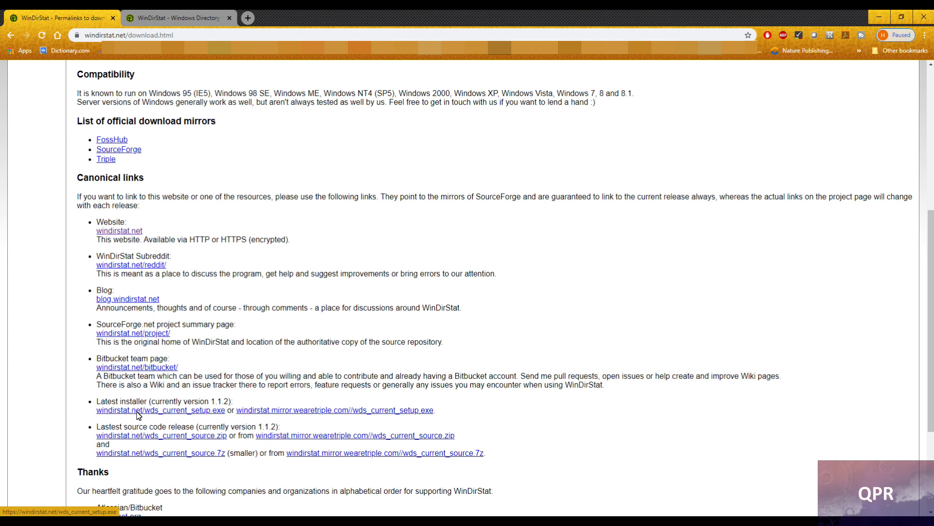
drag(111, 400, 258, 405)
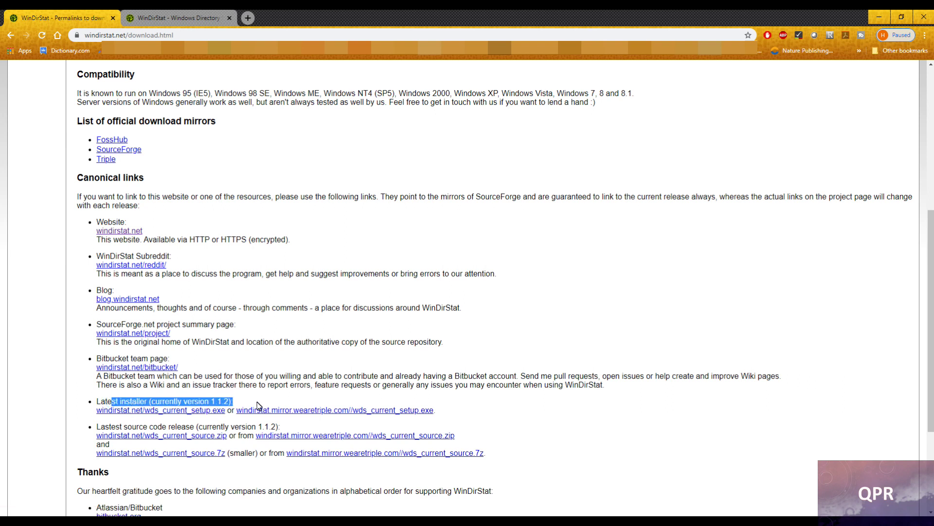
click(260, 392)
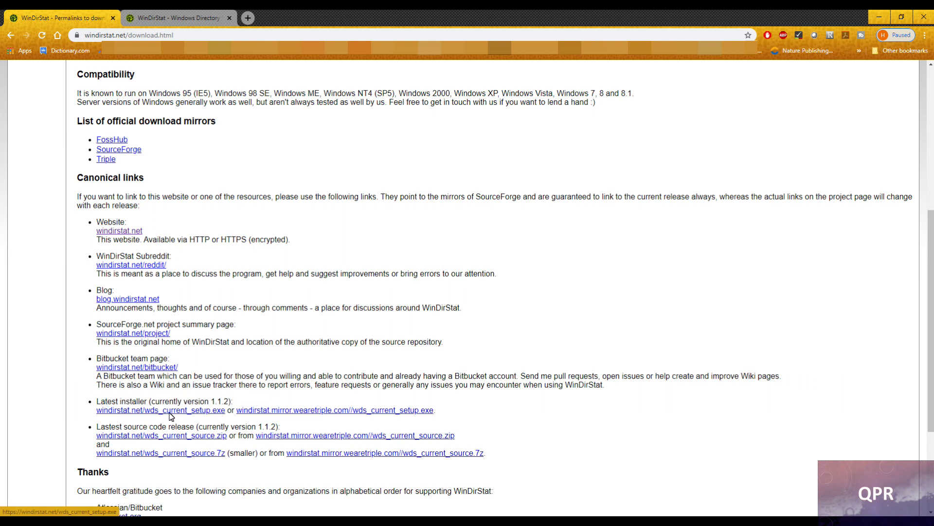
click(158, 17)
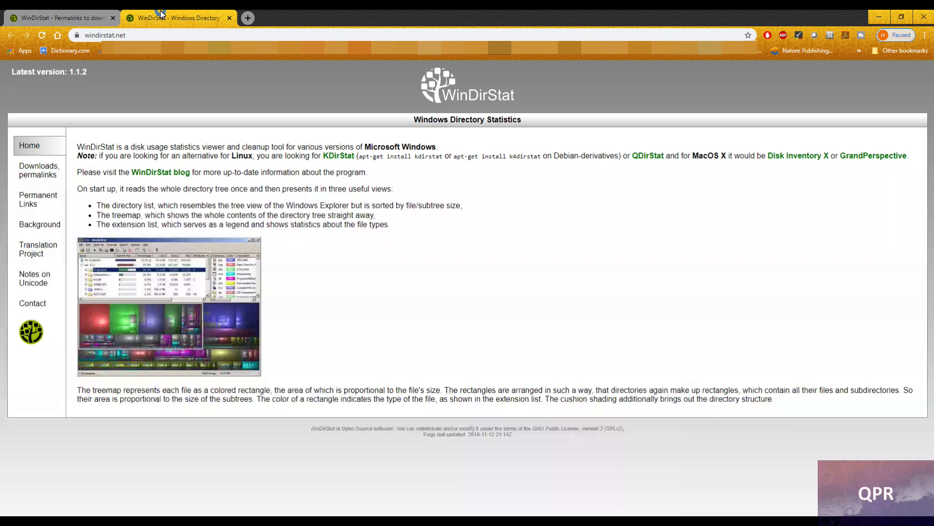
click(229, 18)
Download the latest WinDirStat installer from windirstat.net/wds_current_setup.exe and save it as windirstat1_1_2_setup.exe in the tesla-cybertruck folder
scroll(202, 344, down, 3)
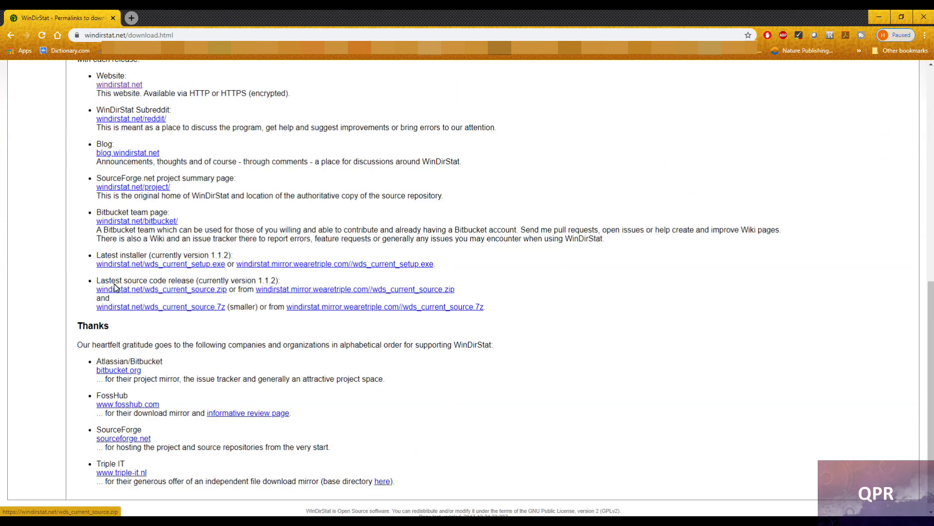
drag(124, 282, 254, 275)
click(254, 271)
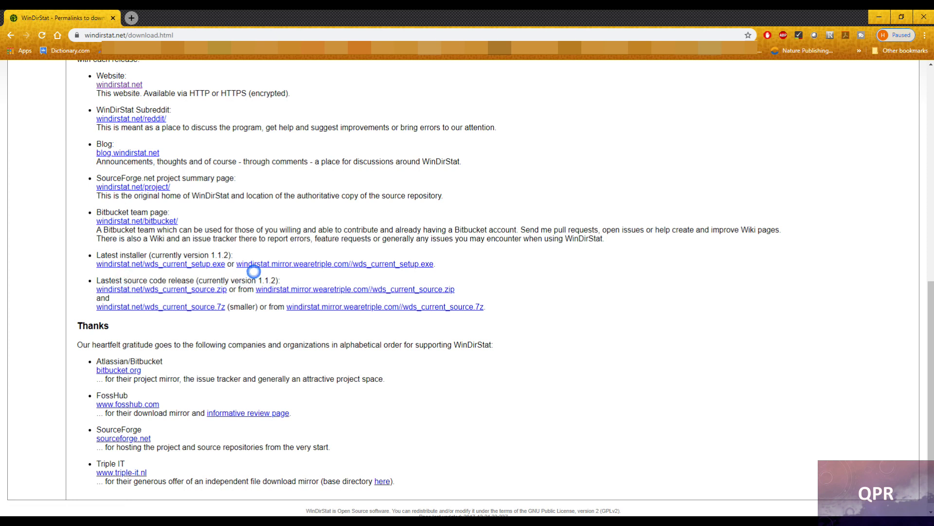
click(211, 266)
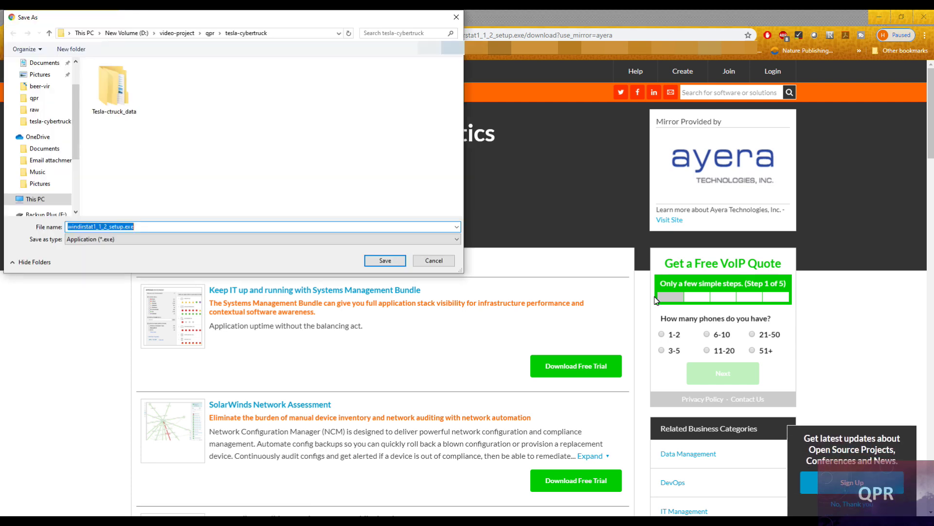
key(Return)
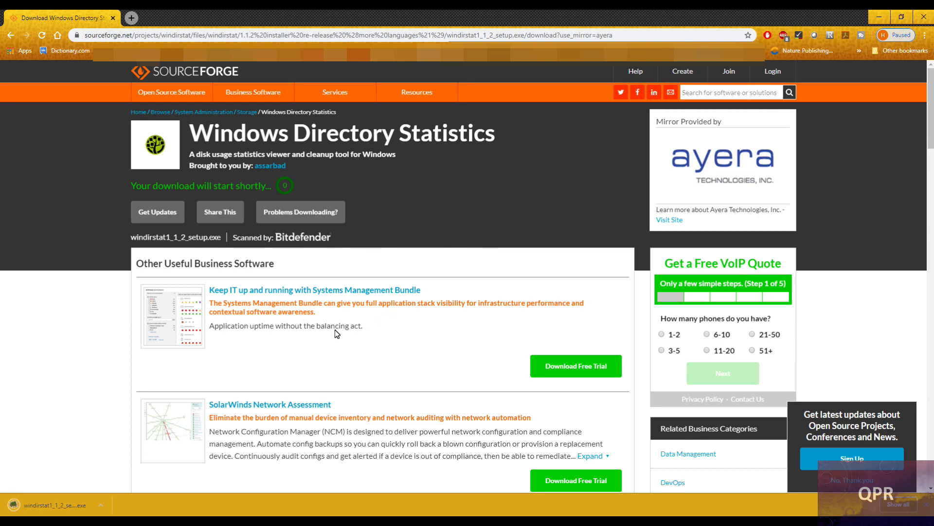
Leave the browser for the WinDirStat 1.1.2 installer, accept its license agreement, and continue to the component selection
click(888, 17)
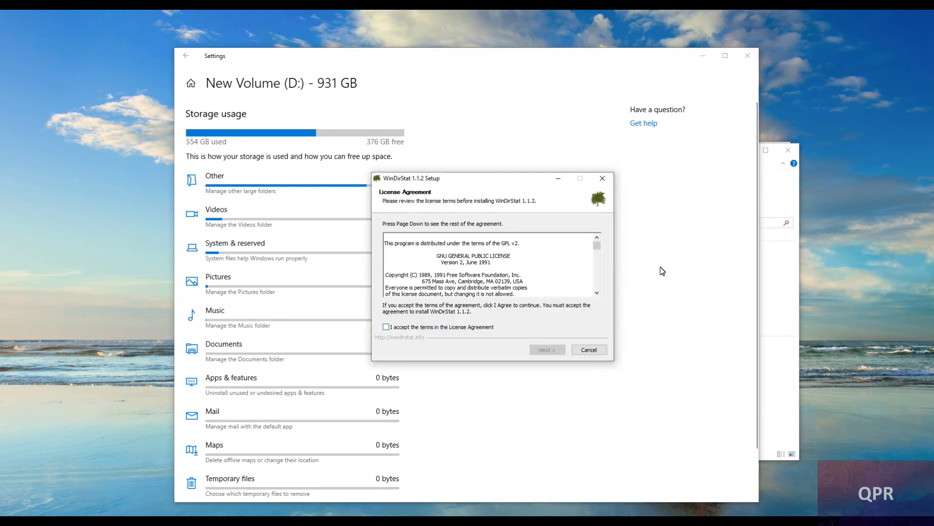
key(alt+a)
key(Return)
Look through the optional components and languages offered by the WinDirStat setup
key(Tab)
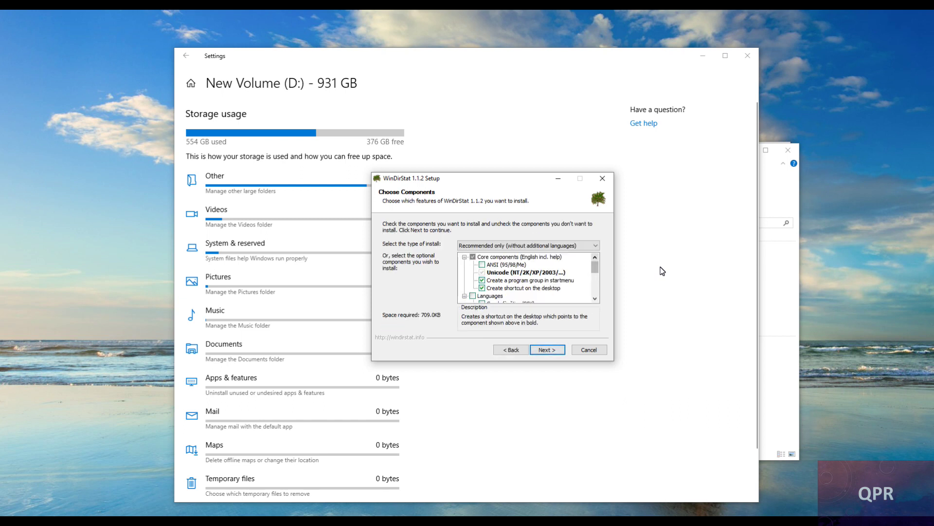
drag(594, 266, 595, 270)
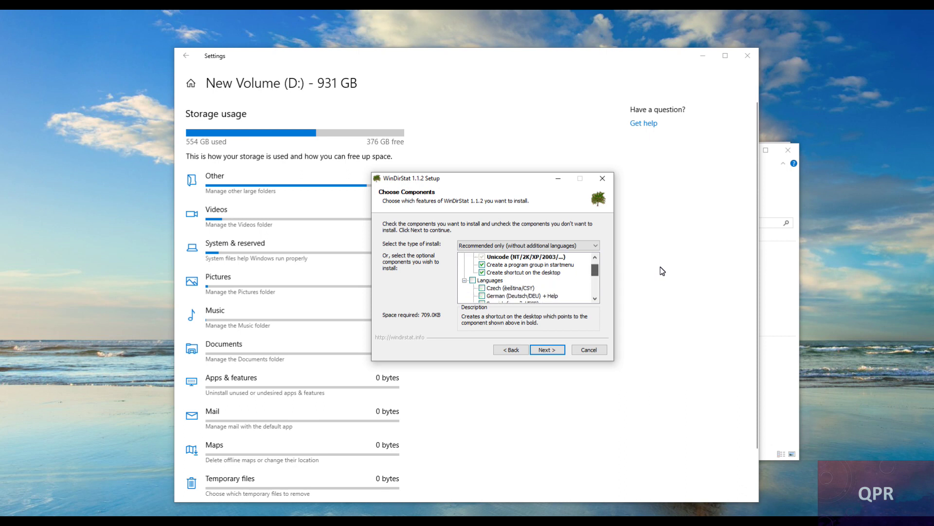
key(Down)
key(Down)
key(Down)
key(Down)
key(Down)
key(Down)
key(Down)
key(Down)
key(Down)
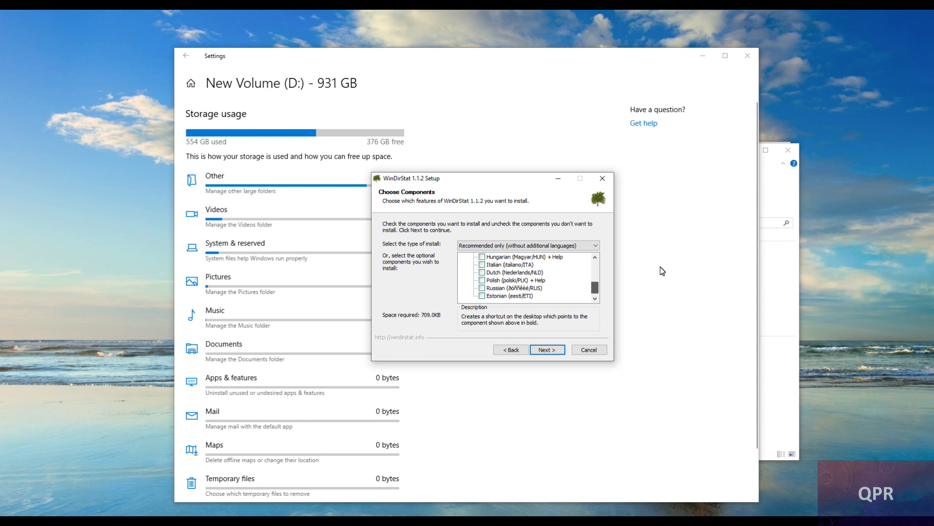
drag(595, 287, 595, 274)
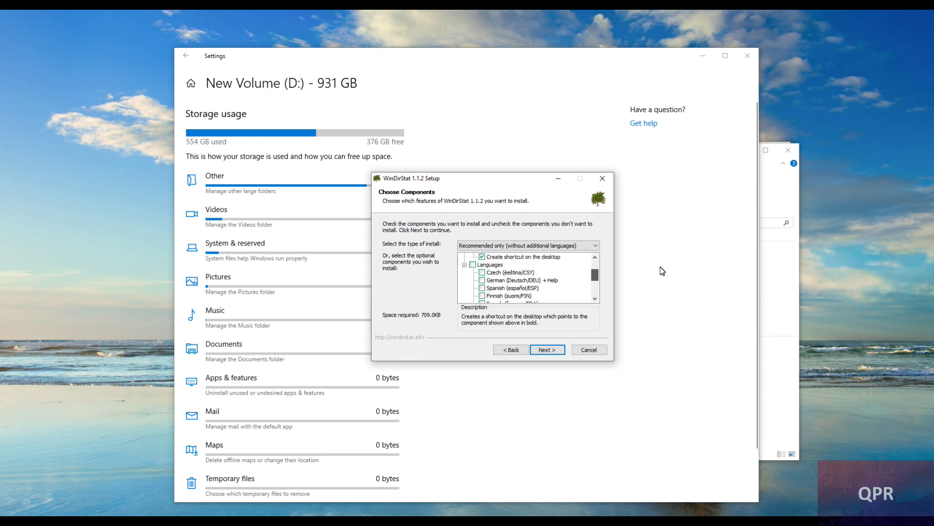
key(Up)
key(Up)
key(Up)
key(Up)
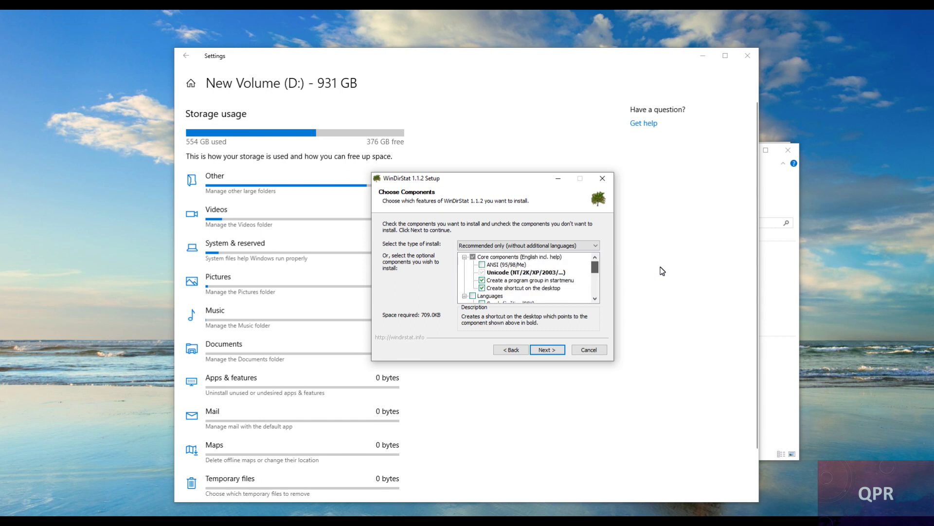
key(Up)
key(Up)
Accept the recommended components and install WinDirStat to C:\Program Files (x86)\WinDirStat, continuing to the setup's final page
key(Return)
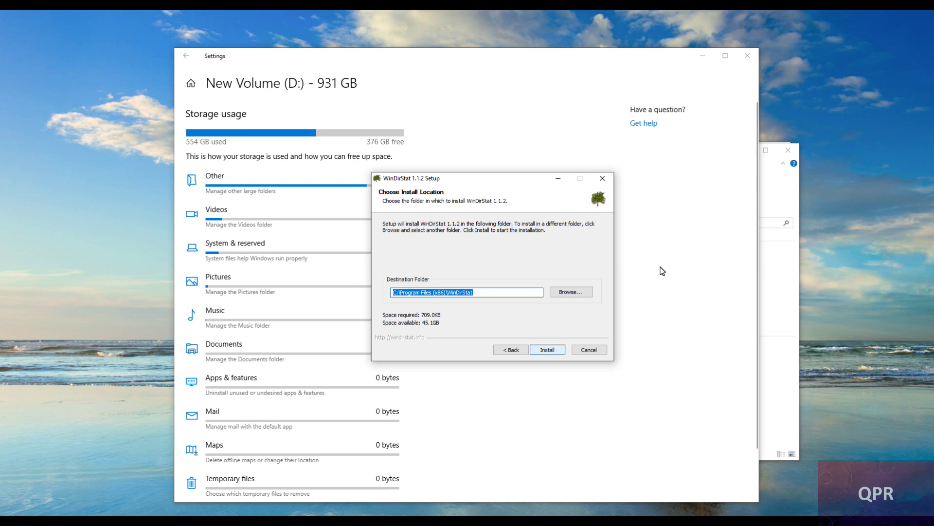
key(Return)
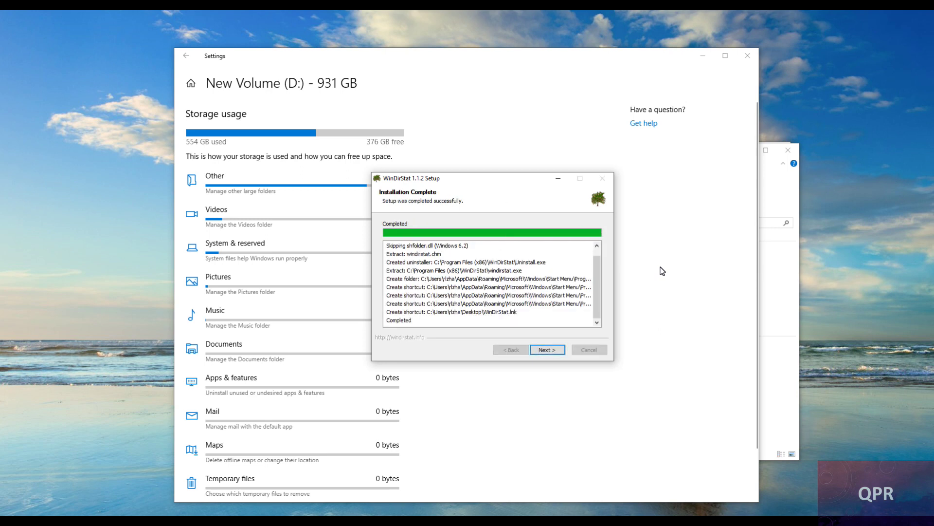
key(Return)
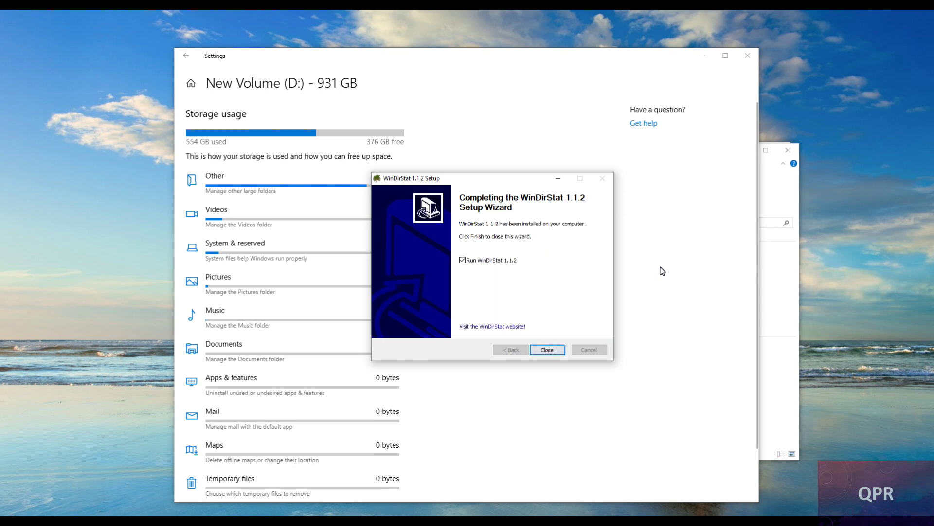
Finish the WinDirStat 1.1.2 setup with the program set to run, and close its drive selection without scanning
click(550, 348)
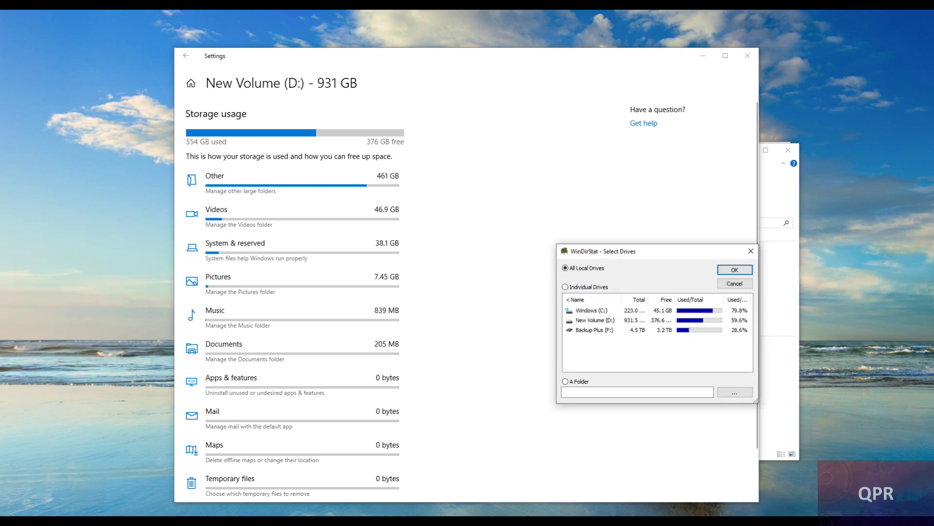
click(595, 319)
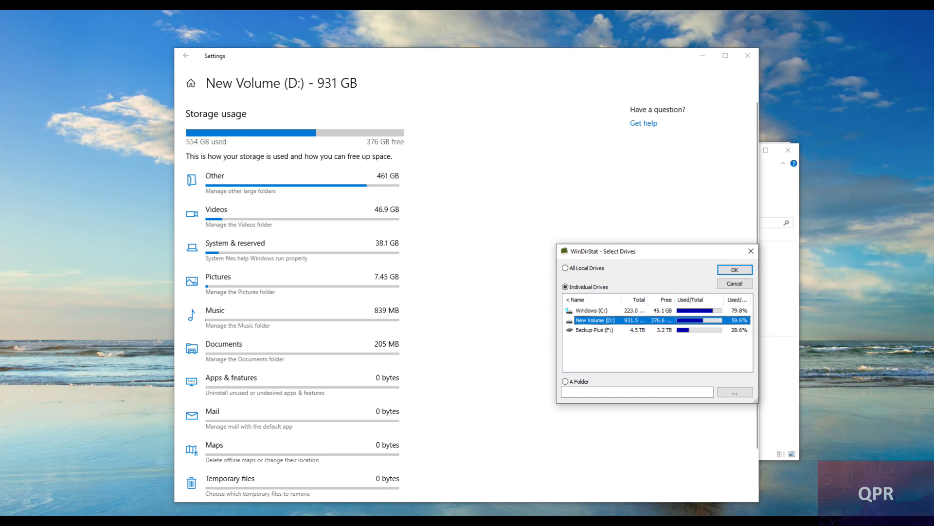
click(751, 251)
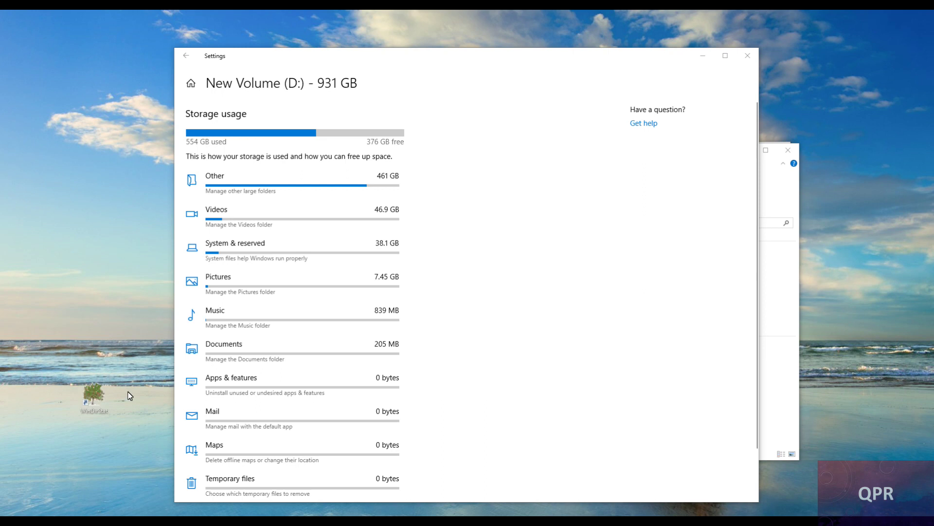
Reposition the WinDirStat shortcut on the desktop and run the program from it as administrator
drag(95, 394, 125, 322)
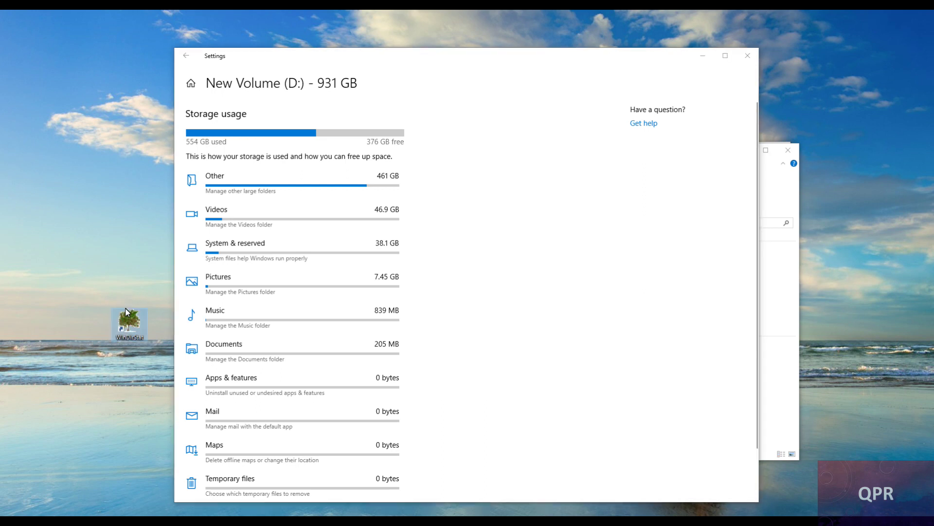
right_click(124, 333)
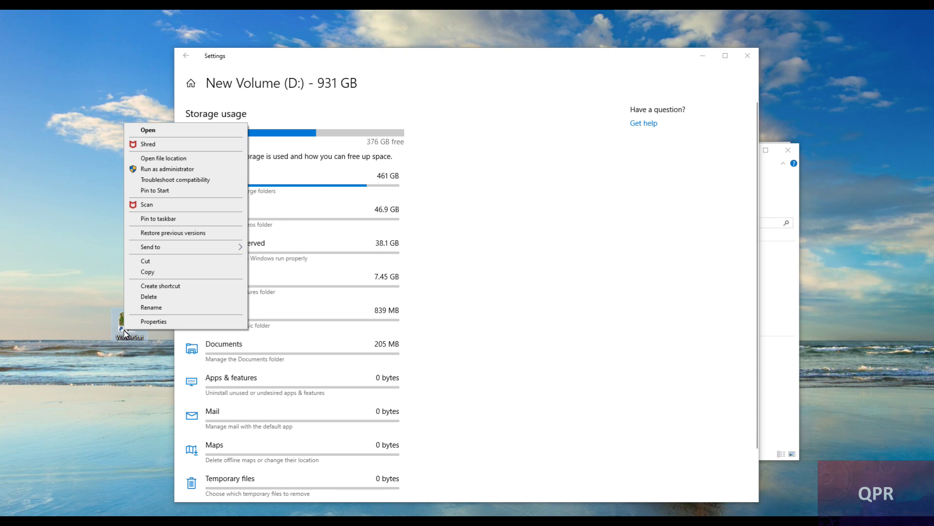
click(166, 169)
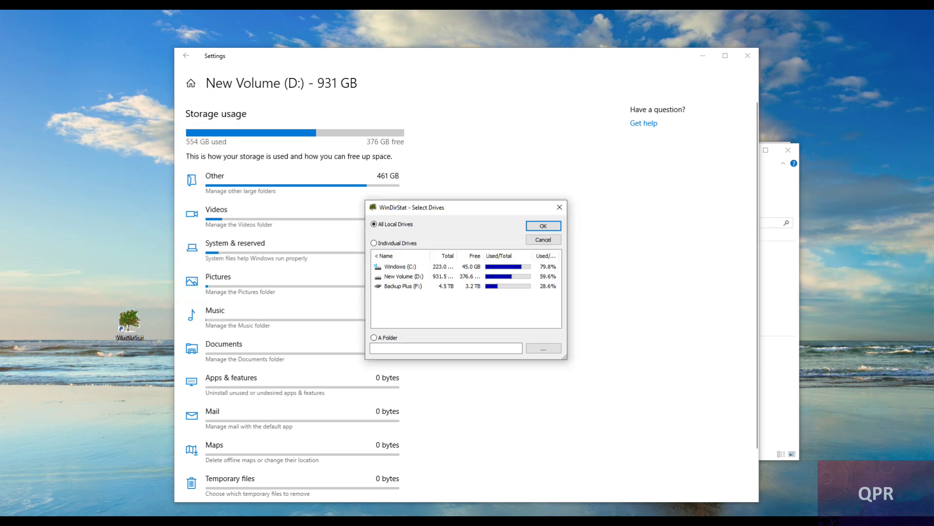
Scan only the individual drive New Volume (D:) with WinDirStat and bring the results window fully into view
click(403, 276)
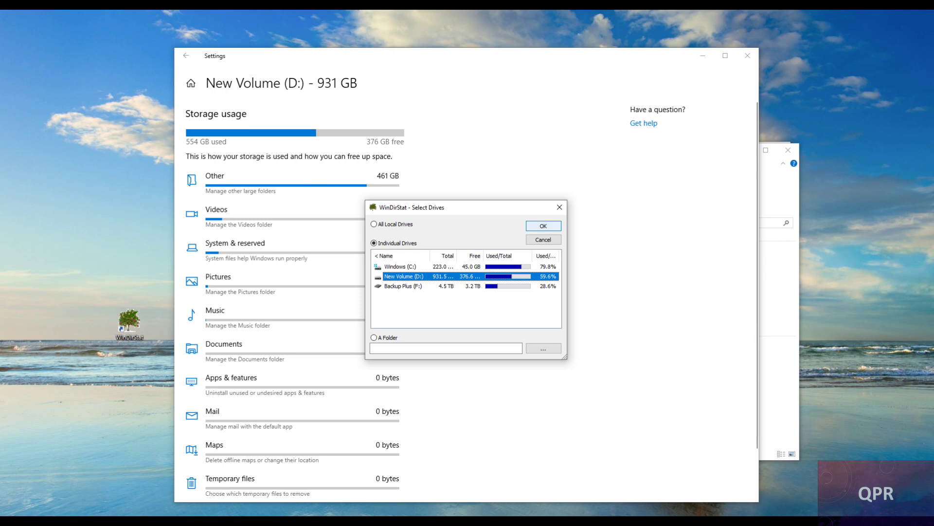
click(374, 337)
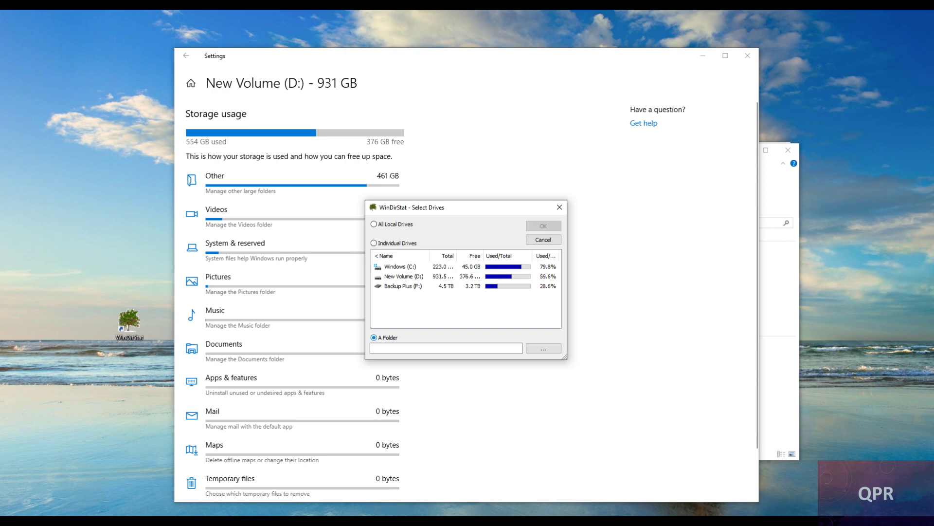
click(404, 276)
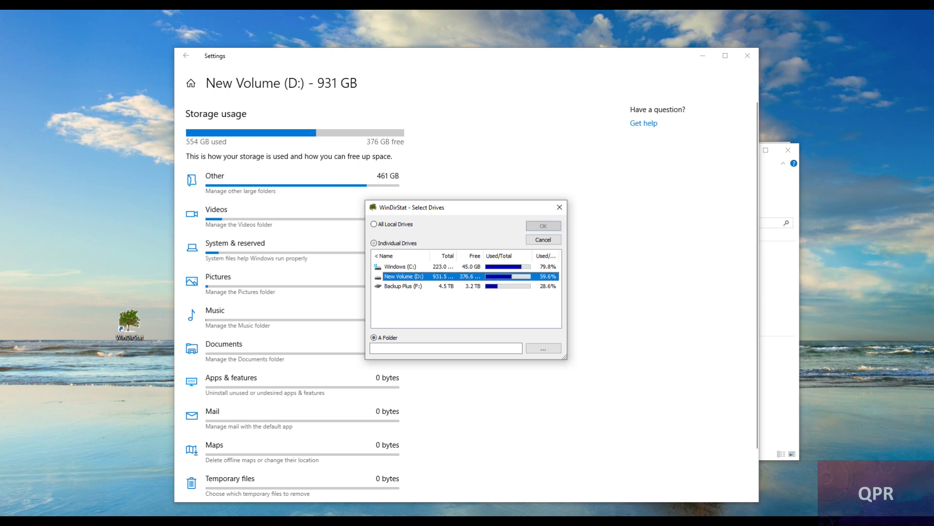
click(543, 226)
key(Return)
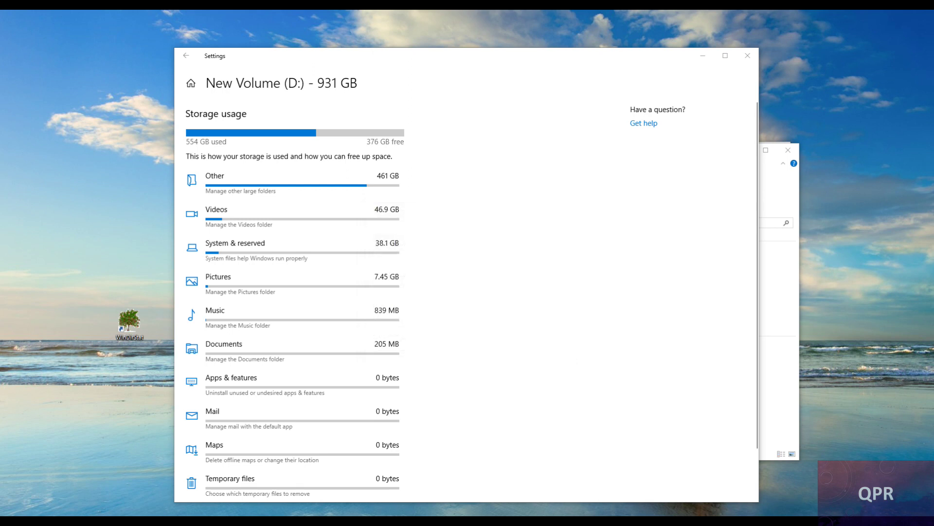
drag(0, 100, 512, 119)
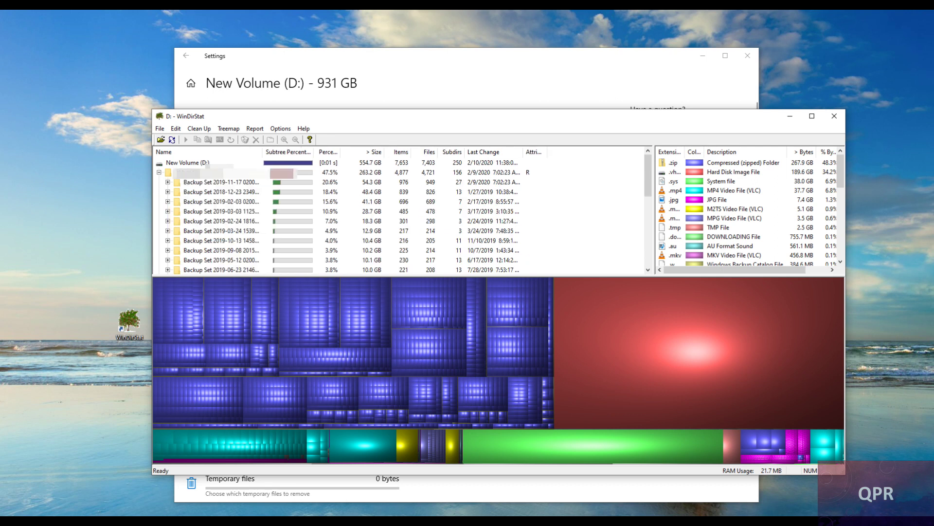
Widen the Name column to show the full backup set names and look through the folders on drive D:
drag(263, 152, 311, 152)
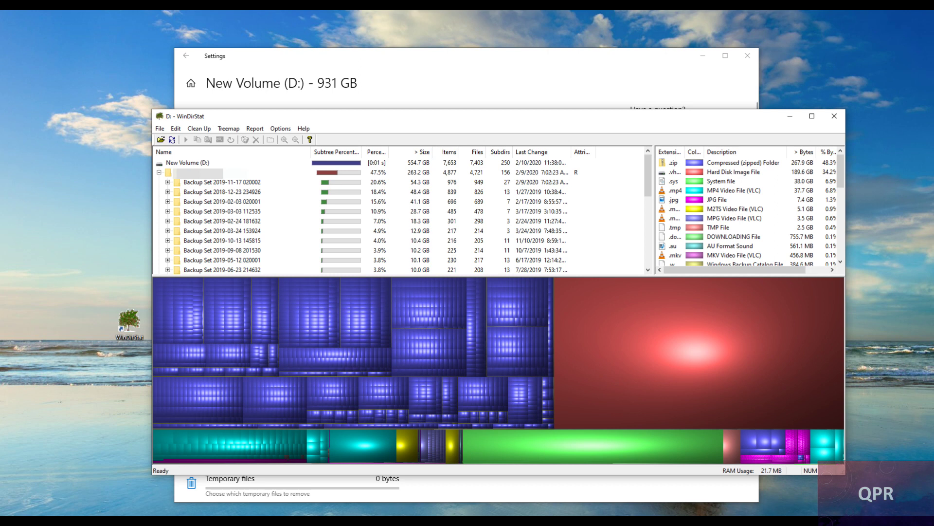
scroll(402, 216, down, 3)
scroll(402, 216, up, 2)
scroll(402, 216, down, 2)
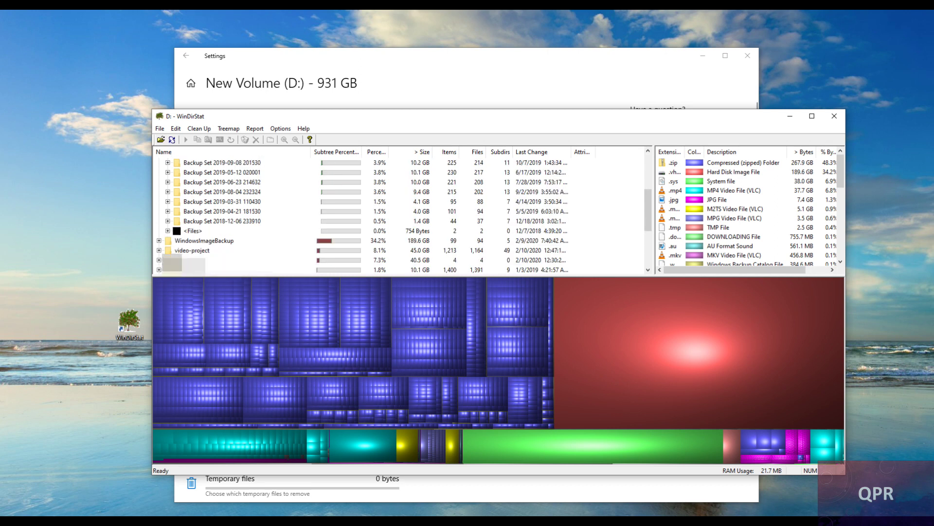
scroll(404, 217, up, 5)
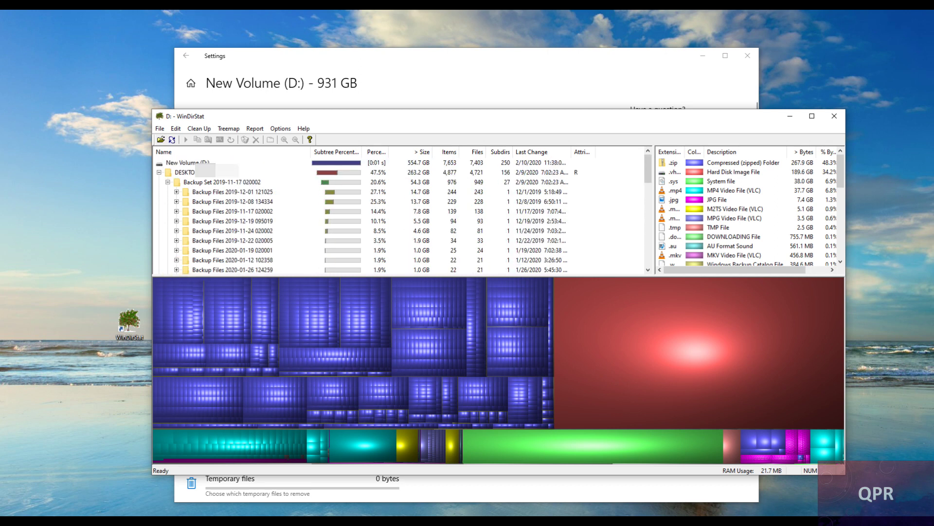
click(177, 192)
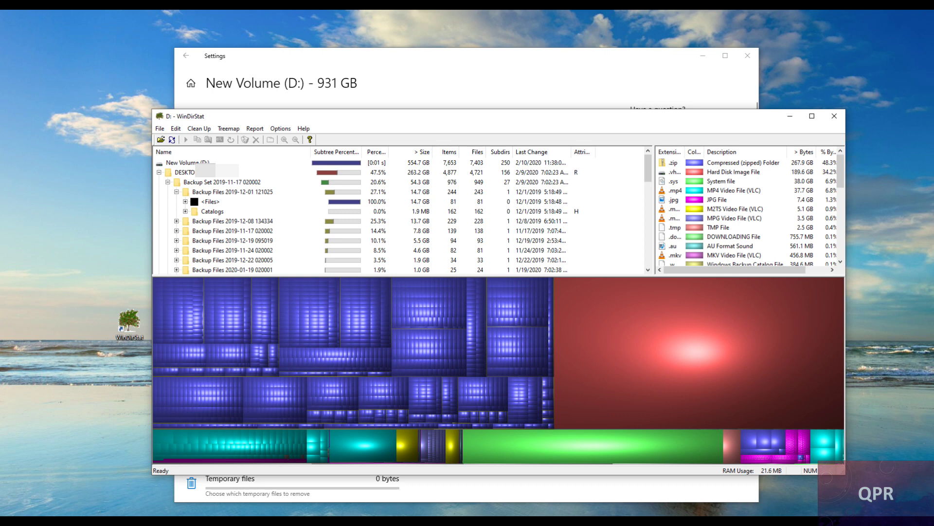
click(185, 211)
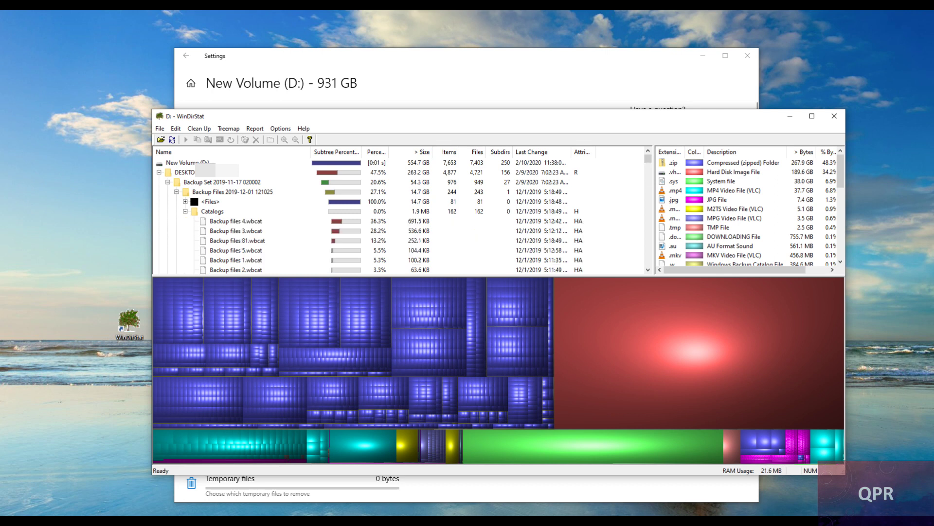
click(185, 212)
click(177, 192)
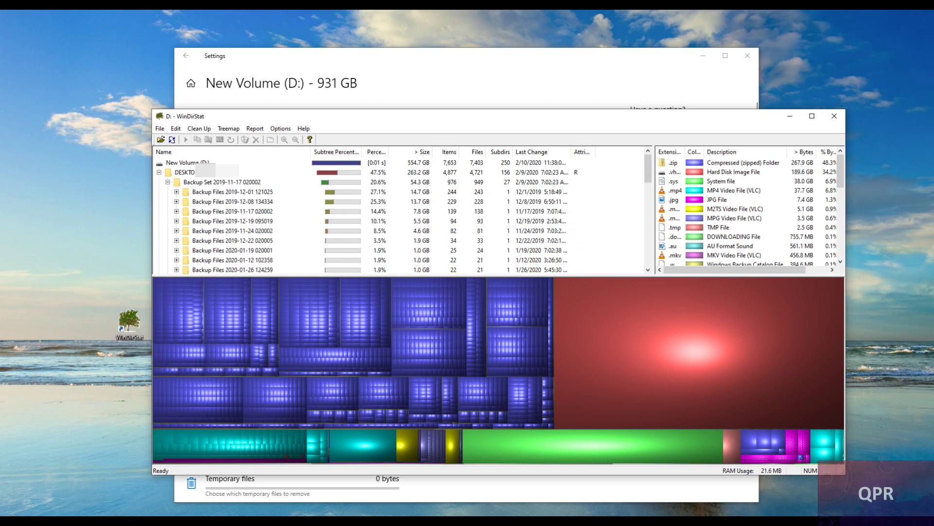
click(168, 182)
Compare the DESKTOP backup folder with the whole New Volume (D:) drive in the treemap
click(205, 173)
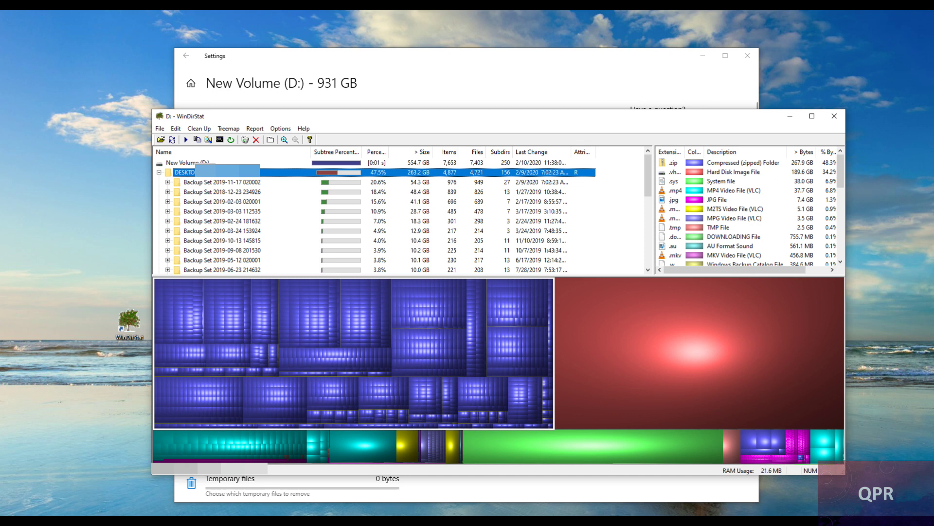
scroll(402, 211, down, 2)
scroll(402, 212, up, 2)
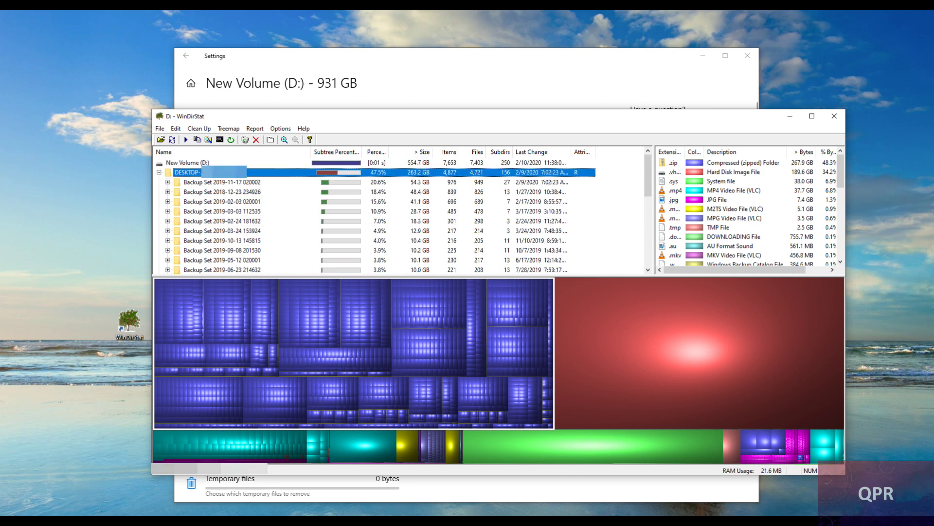
click(187, 162)
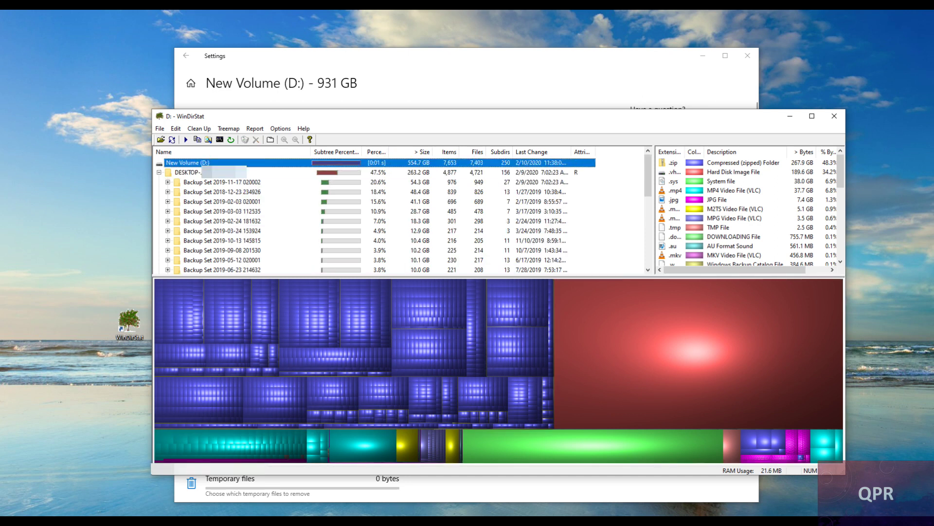
click(188, 172)
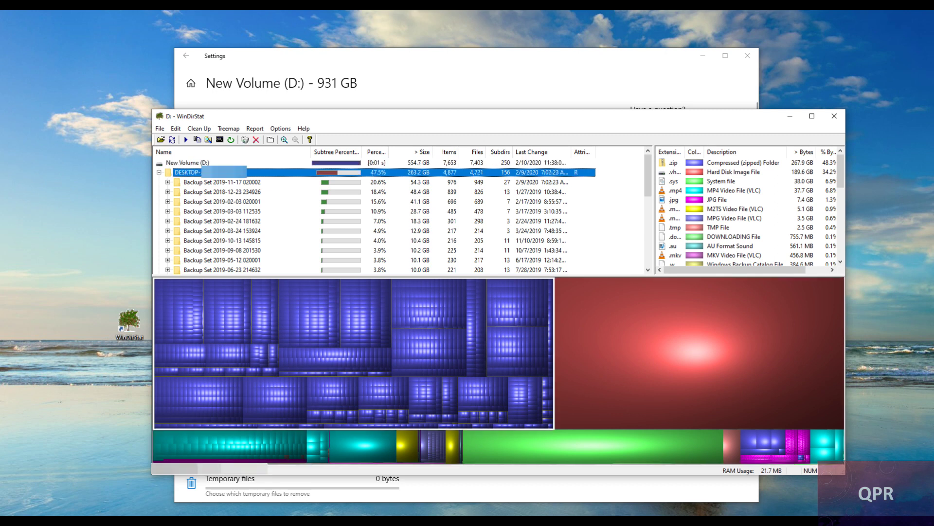
click(221, 182)
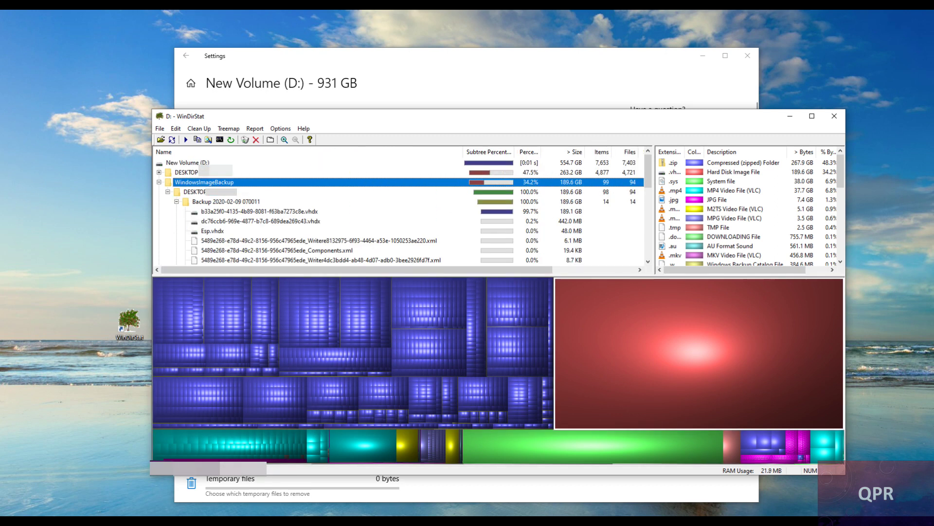
click(260, 221)
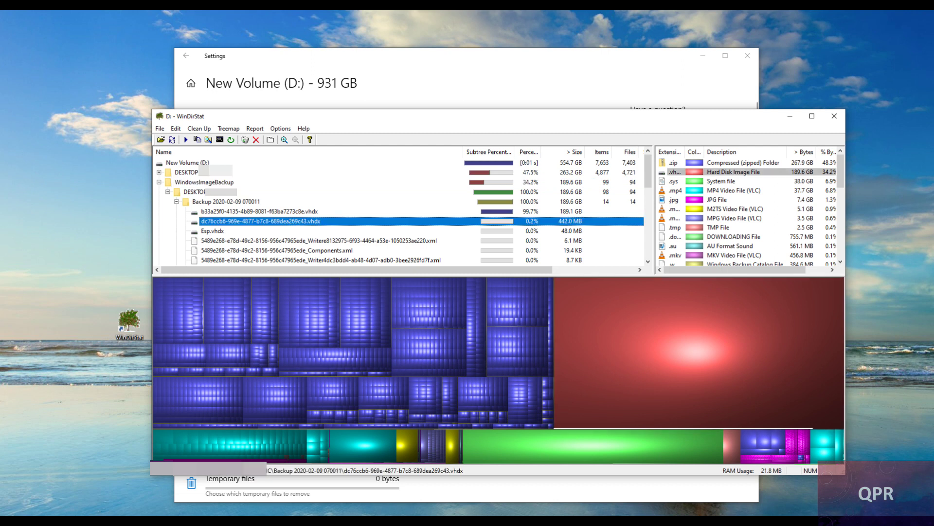
click(259, 211)
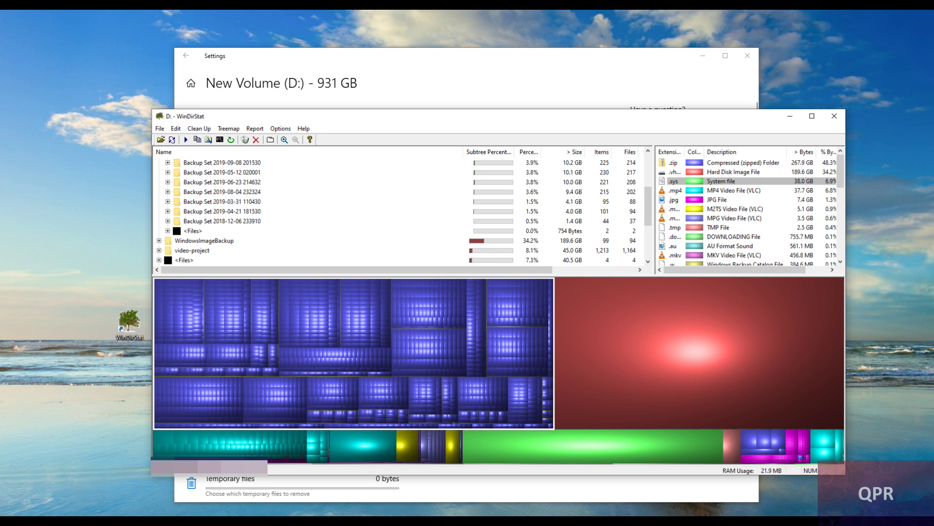
click(259, 230)
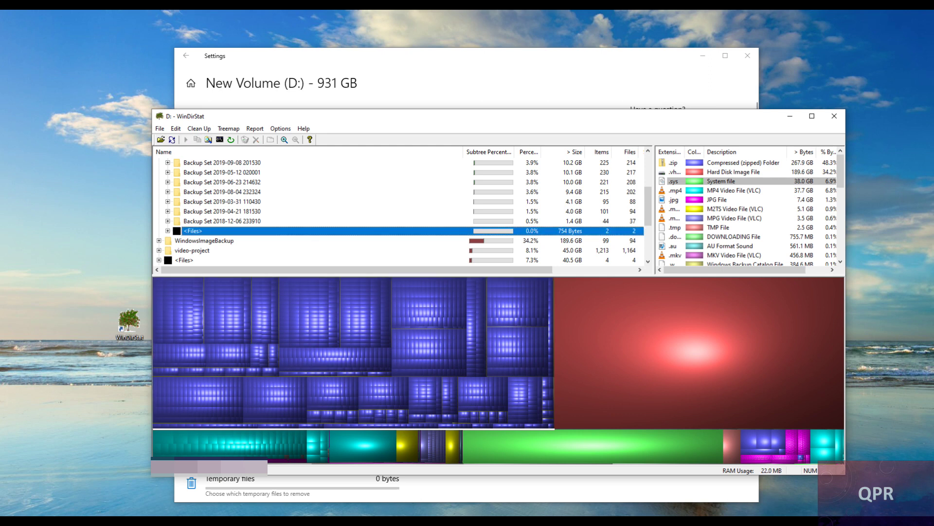
scroll(399, 209, up, 1)
click(222, 250)
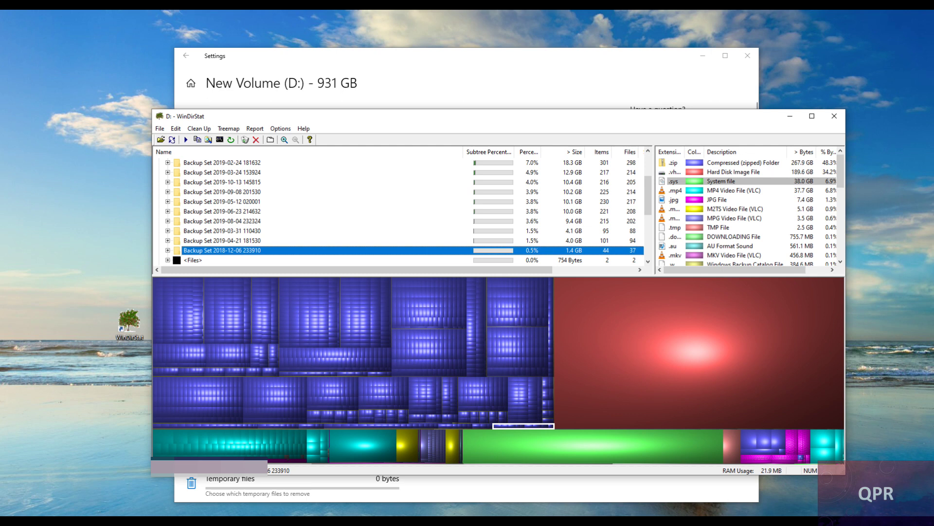
click(221, 192)
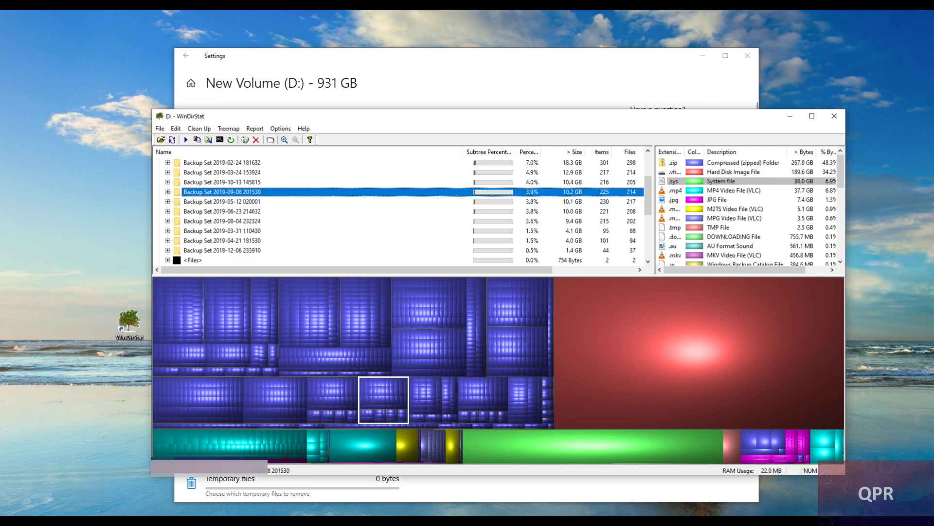
click(221, 251)
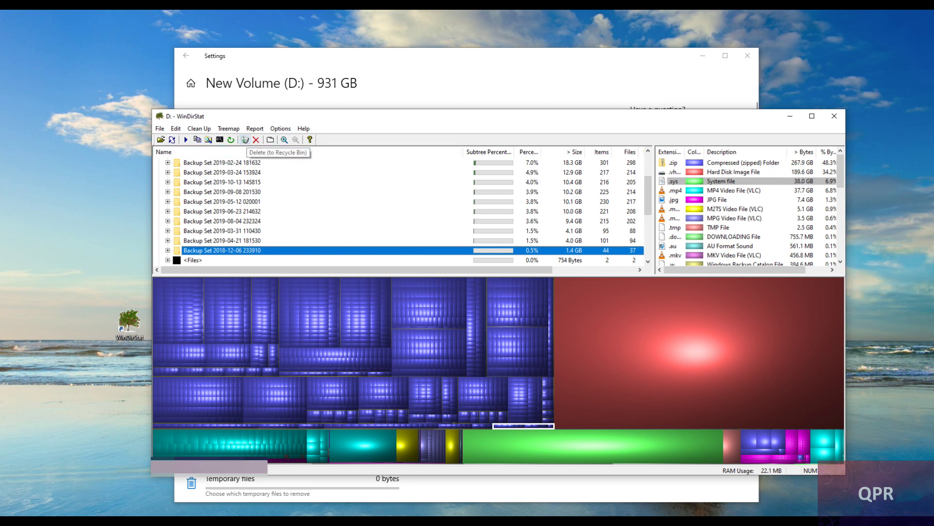
click(244, 140)
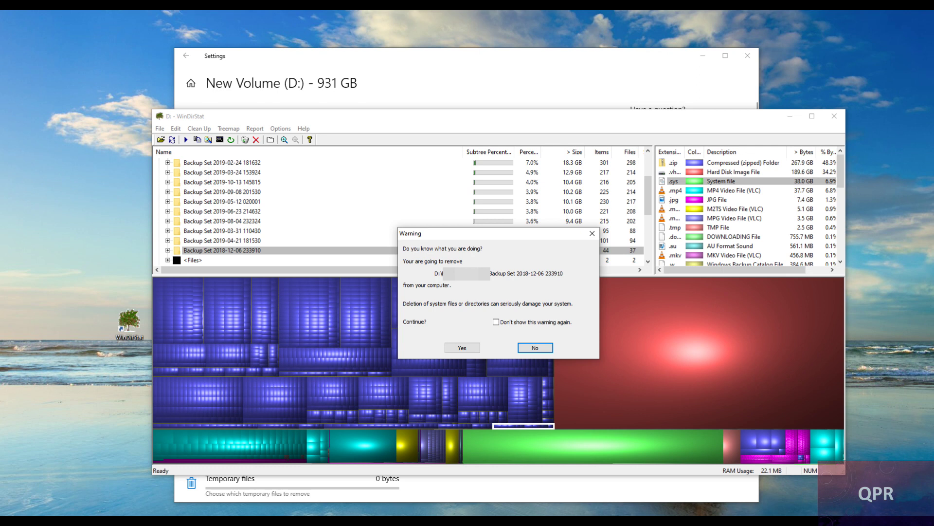
click(462, 348)
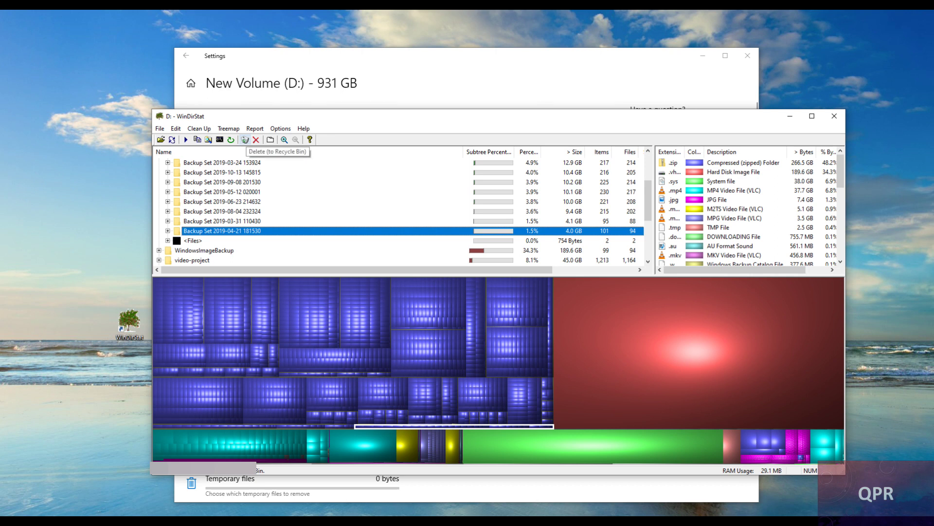
click(245, 140)
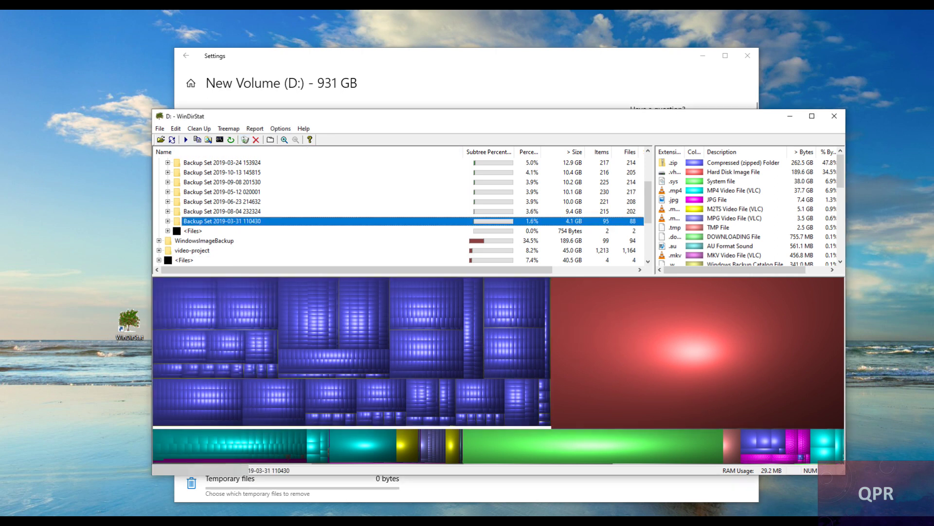
click(244, 140)
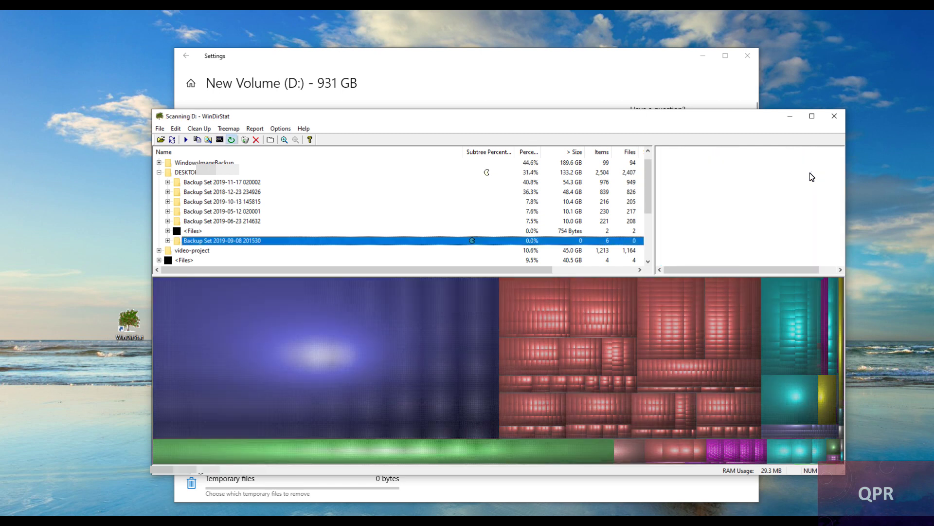
Switch to File Explorer's This PC view and refresh it to check the free space on New Volume (D:)
key(super+e)
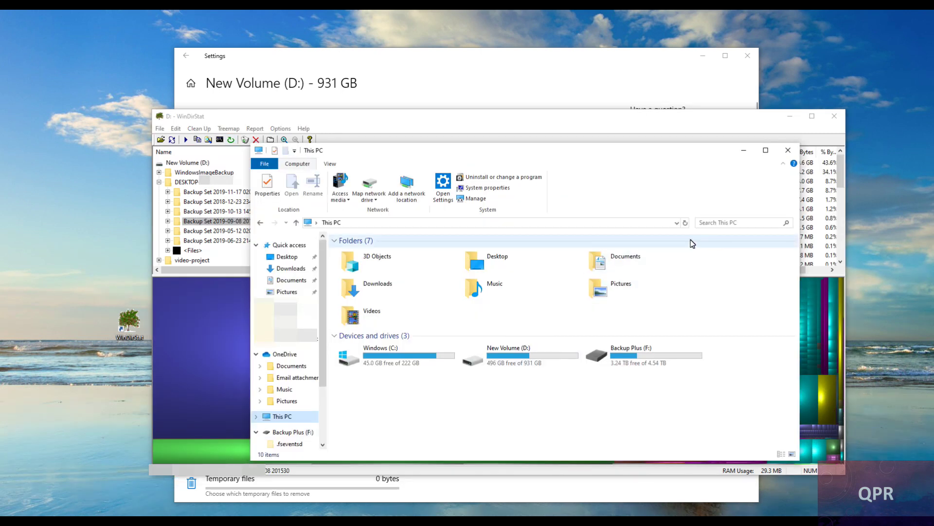
click(685, 222)
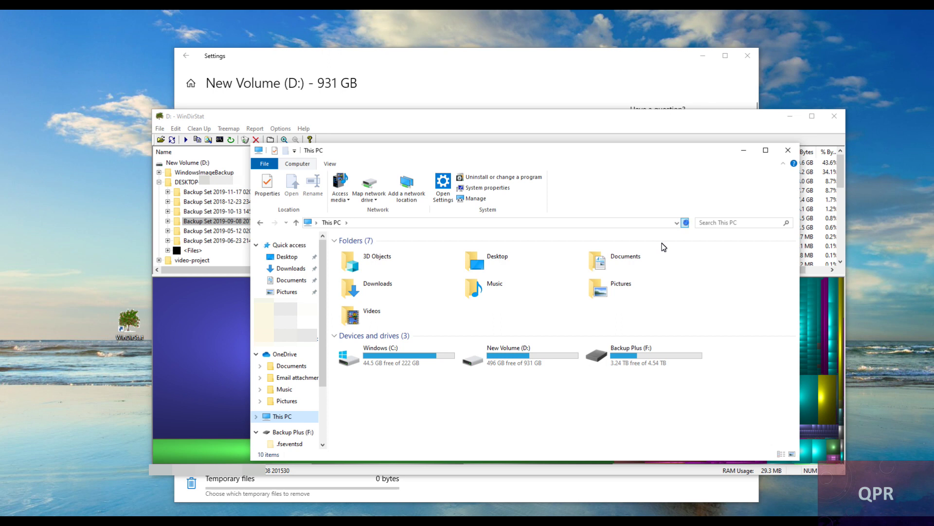
mouse_move(501, 368)
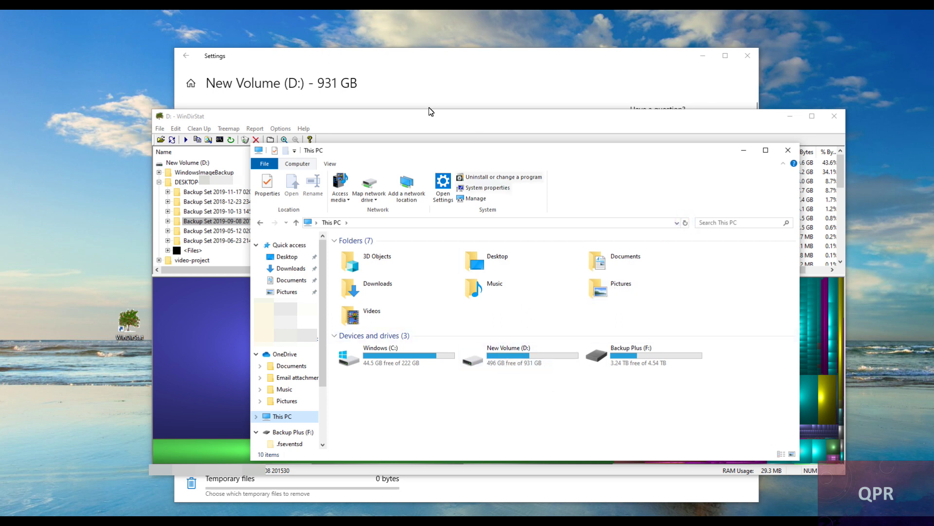
click(415, 120)
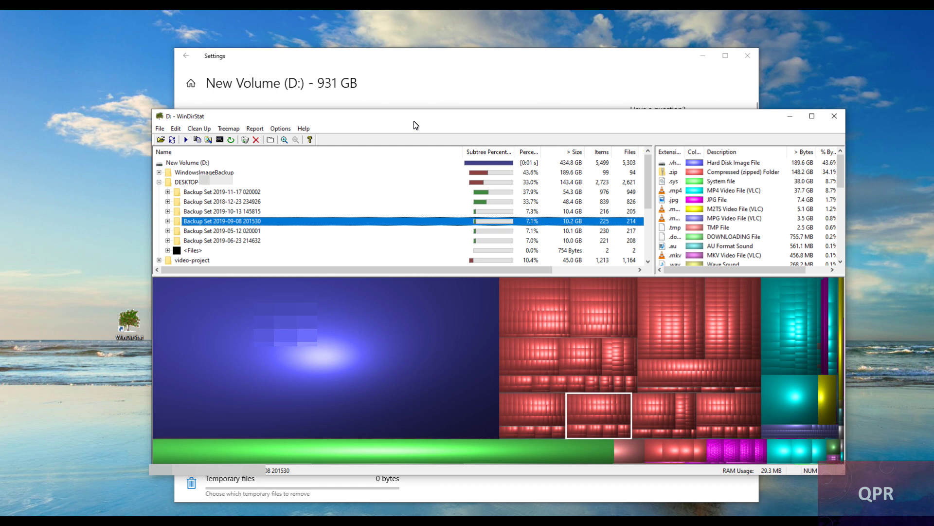
key(Down)
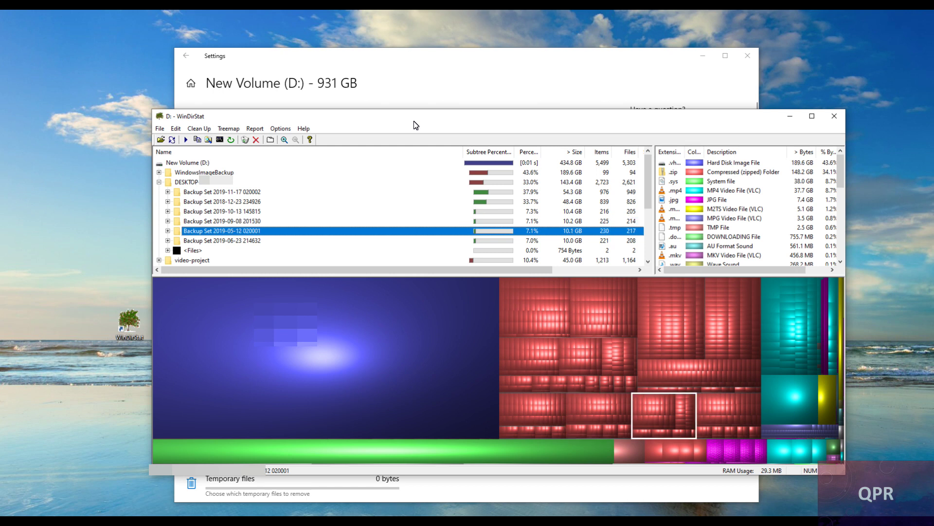
key(Delete)
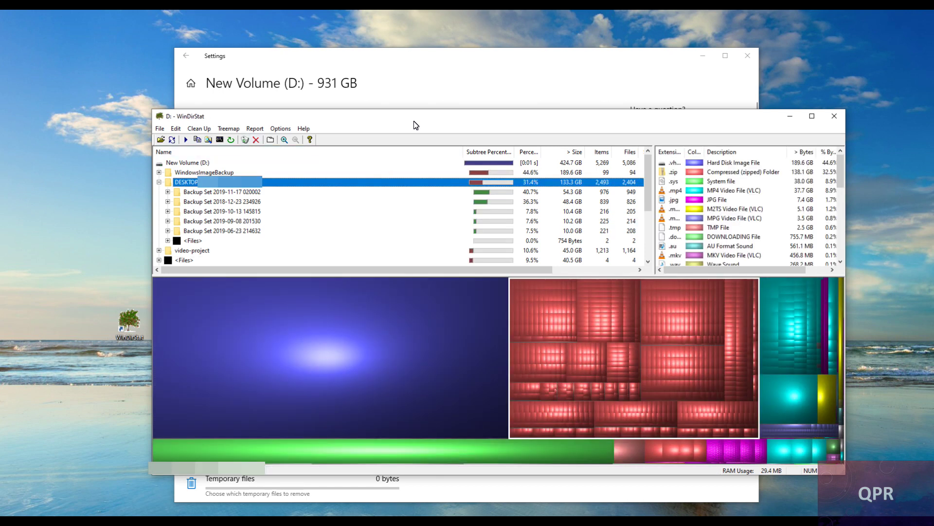
key(Down)
key(Down)
key(Down)
key(Down)
key(Down)
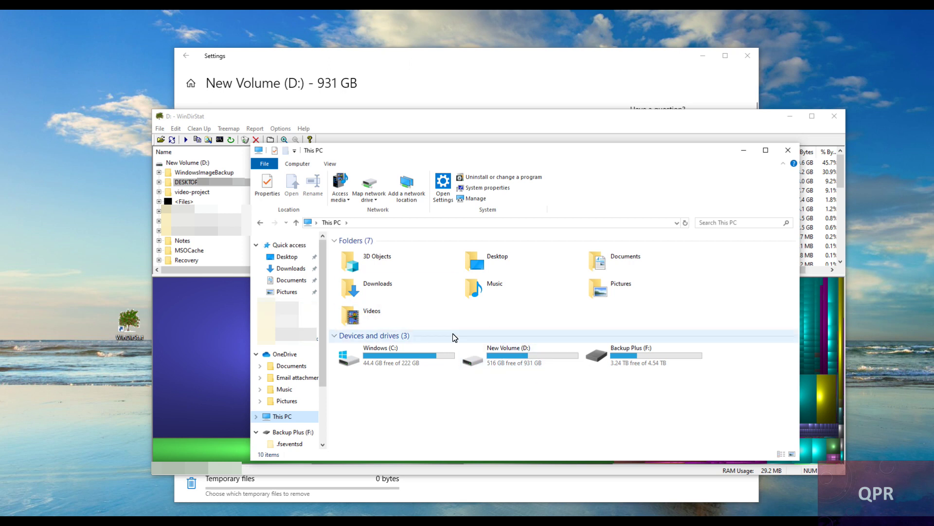
Return to WinDirStat and compare the space used by WindowsImageBackup, DESKTOP, video-project and the loose files on drive D: in the treemap
click(471, 124)
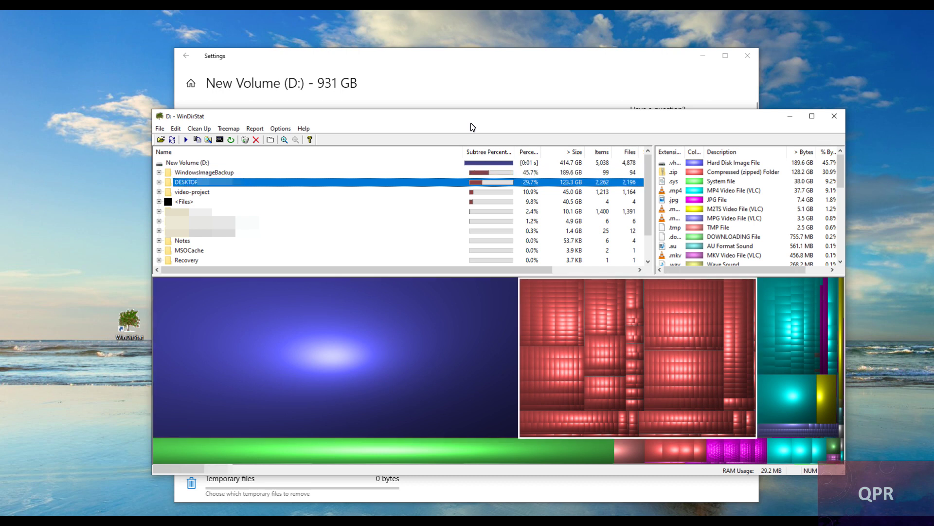
key(Down)
key(Down)
key(Up)
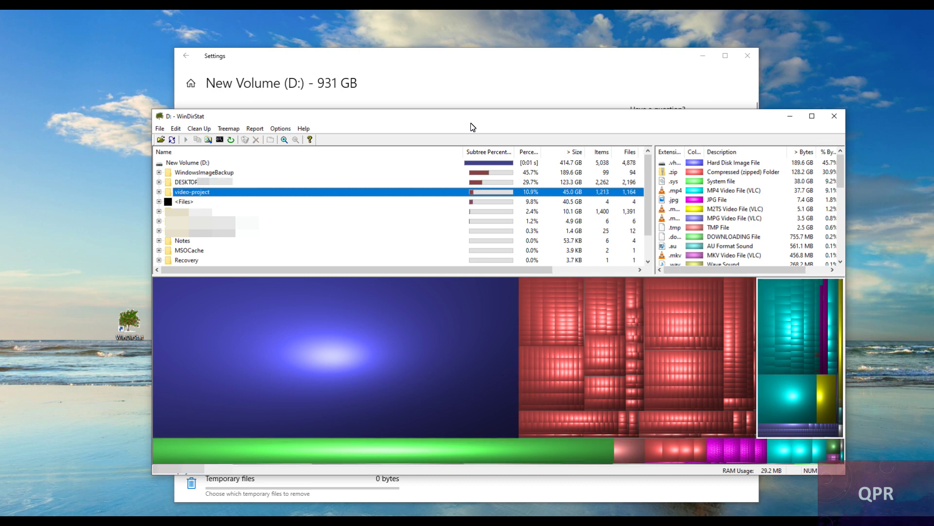
key(Down)
key(Up)
key(Down)
key(Up)
key(Up)
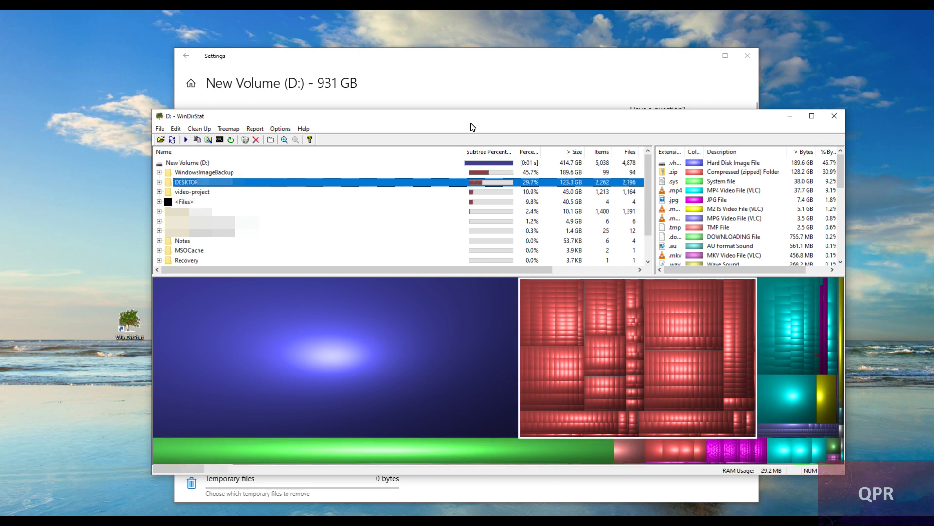
key(Up)
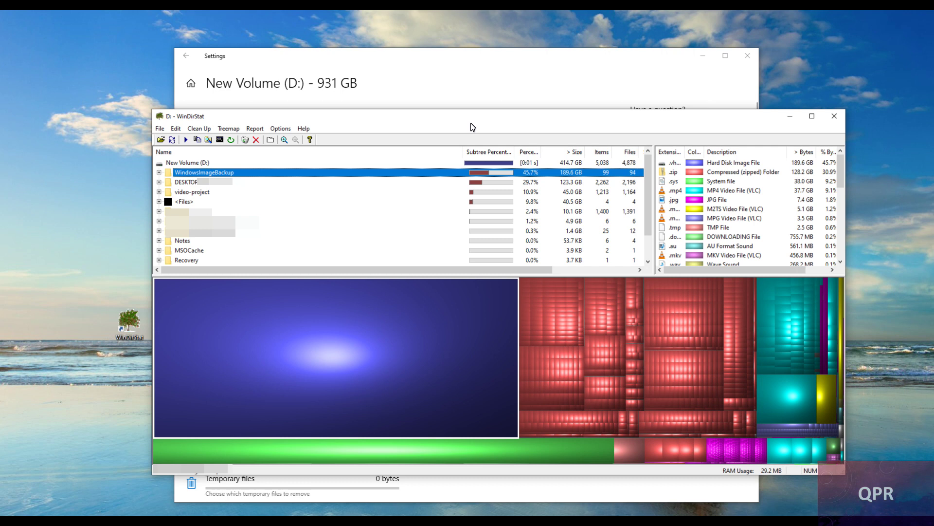
key(Down)
key(Down)
key(Down)
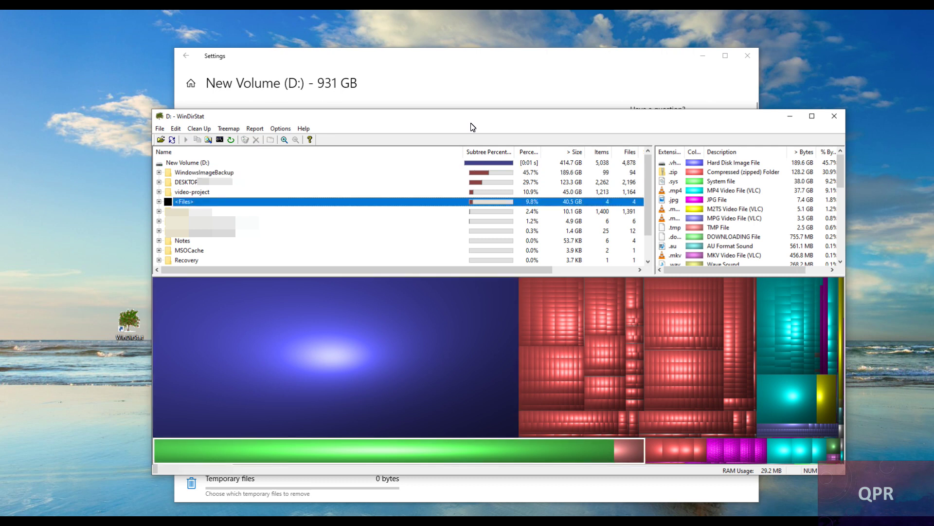
key(Up)
key(Up)
key(Up)
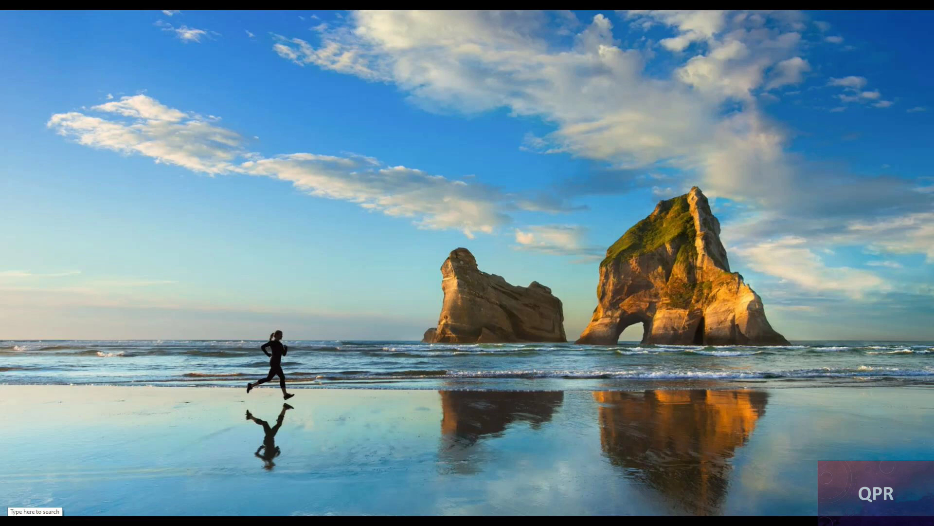